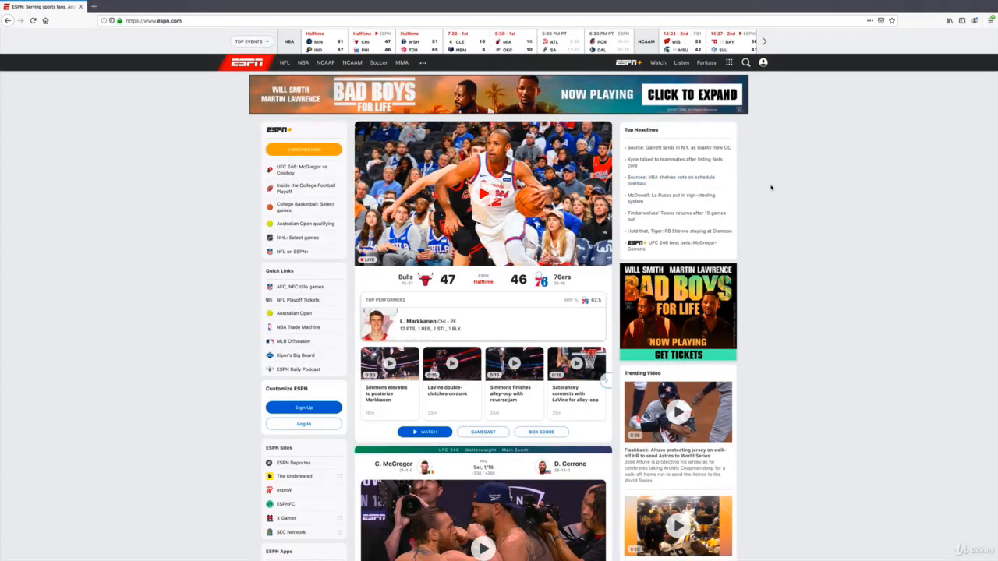
# Inspect the ESPN home page's HTML structure and select the fb-root div to view its styles
pyautogui.rightClick(771, 187)
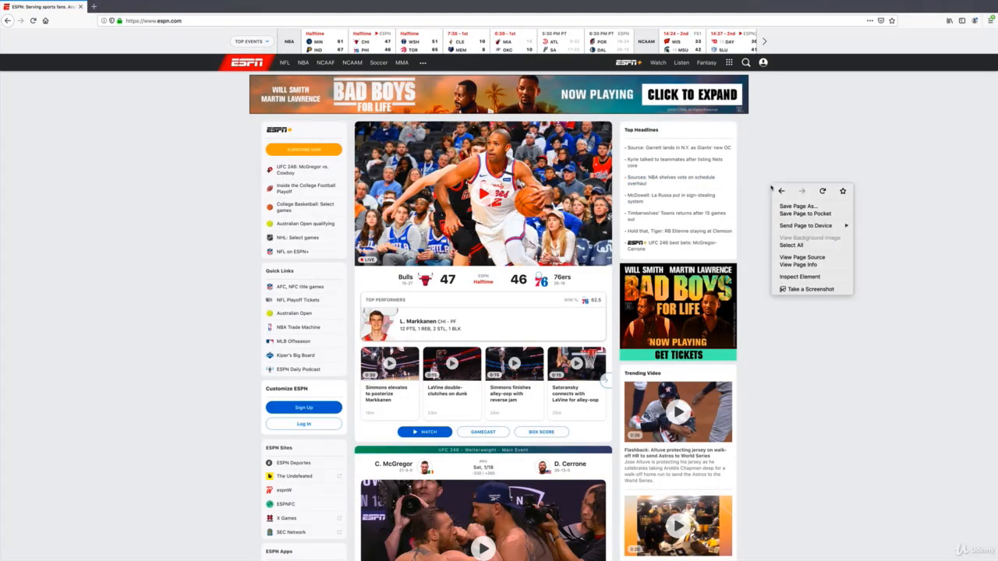
pyautogui.click(784, 278)
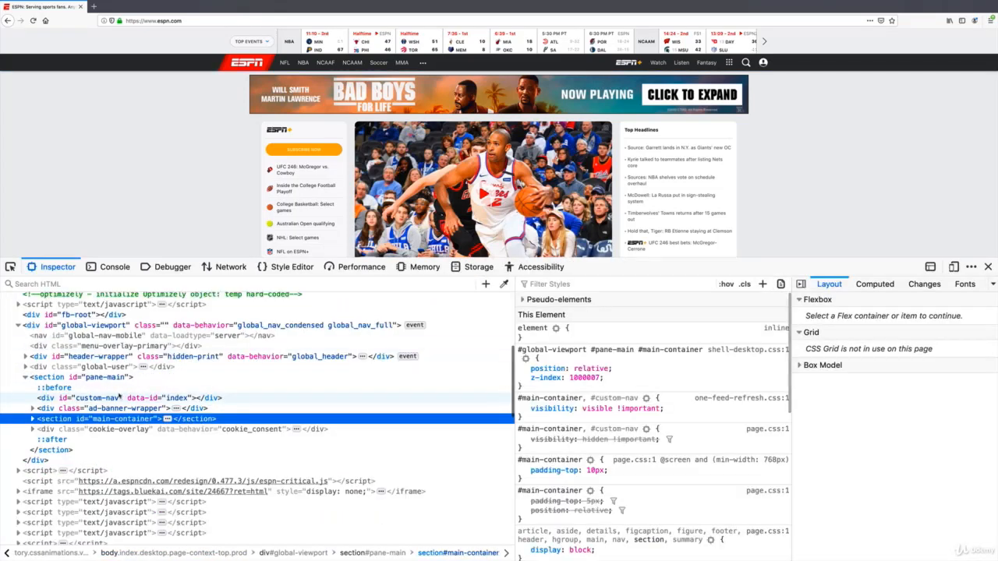
pyautogui.scroll(3, 120, 396)
pyautogui.scroll(5, 120, 395)
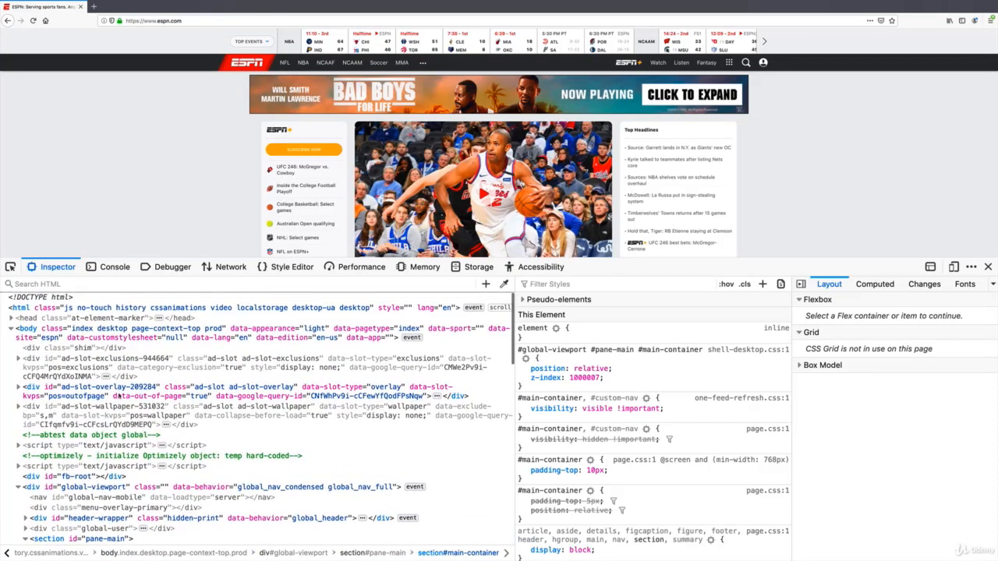
pyautogui.scroll(-2, 101, 392)
pyautogui.click(78, 443)
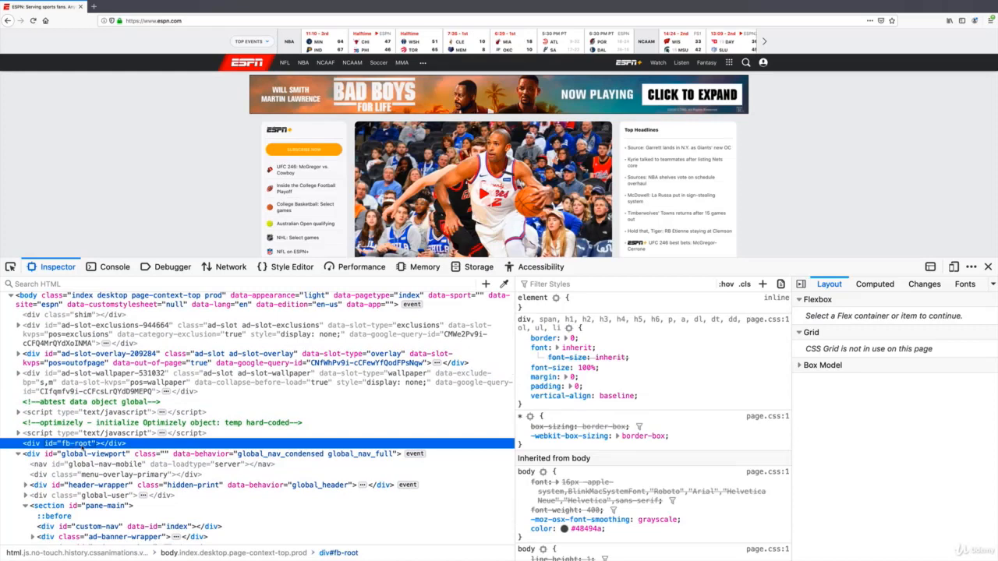
pyautogui.scroll(-3, 82, 451)
pyautogui.scroll(4, 81, 448)
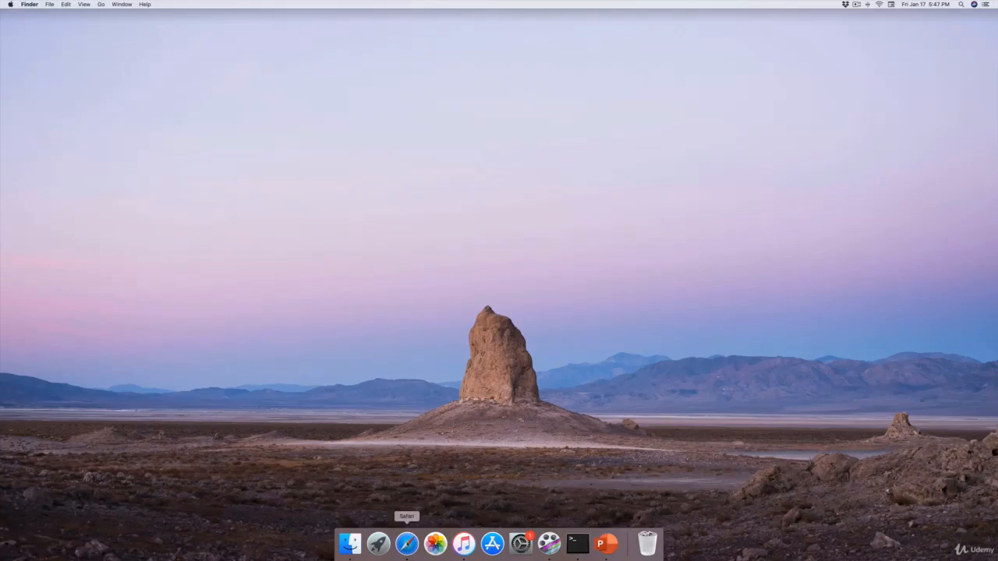
# Switch to Safari and search Google for "google chrome"
pyautogui.click(406, 544)
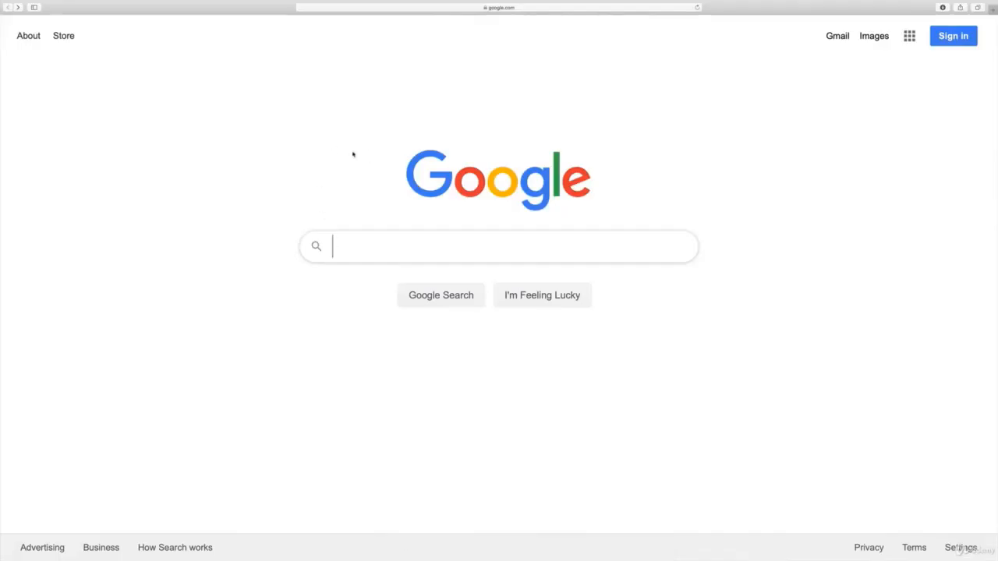
pyautogui.write('googl')
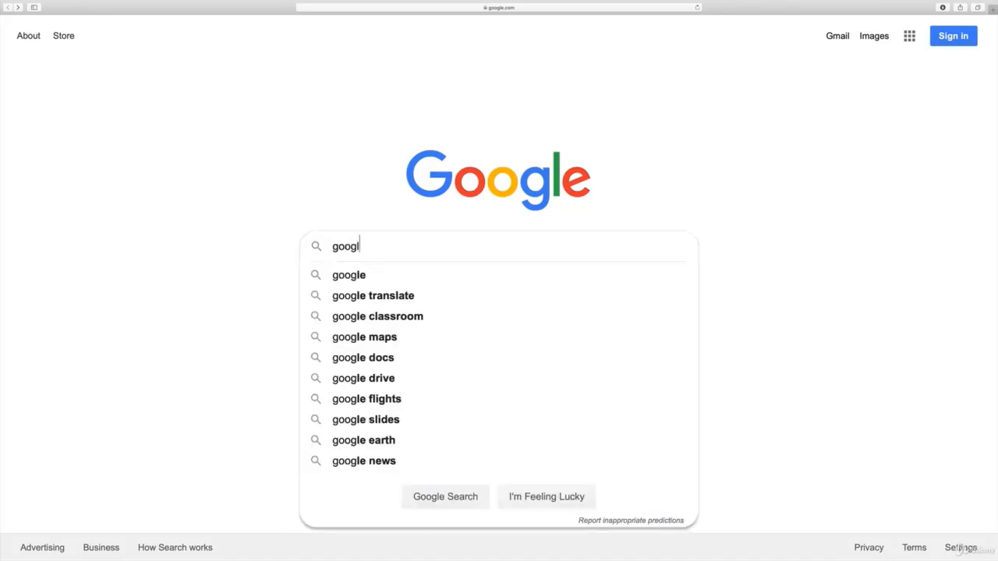
pyautogui.write('e chrome')
pyautogui.press('Return')
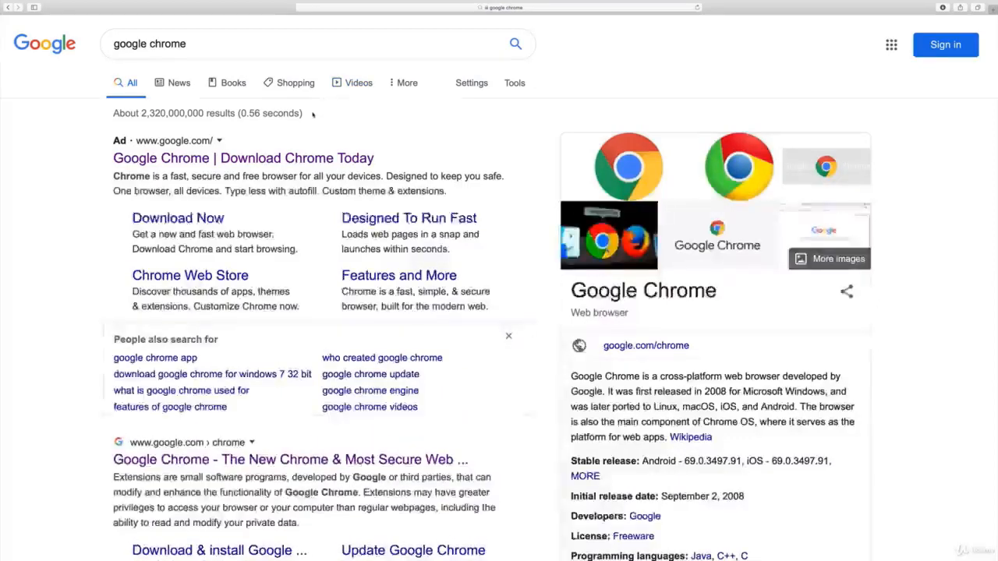
# Download Chrome for Mac from the Google Chrome site and highlight the instruction to open googlechrome.dmg
pyautogui.click(184, 161)
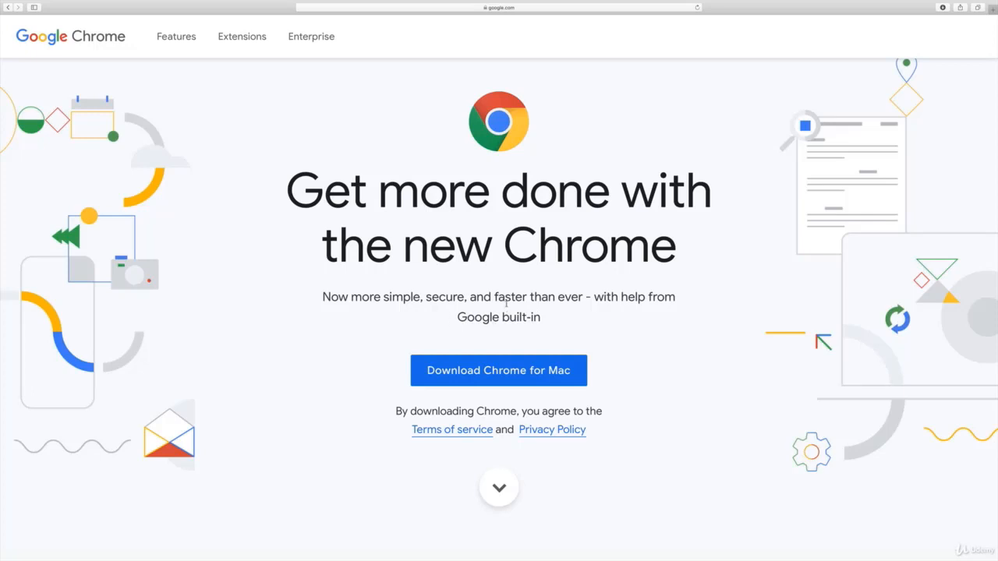
pyautogui.click(457, 372)
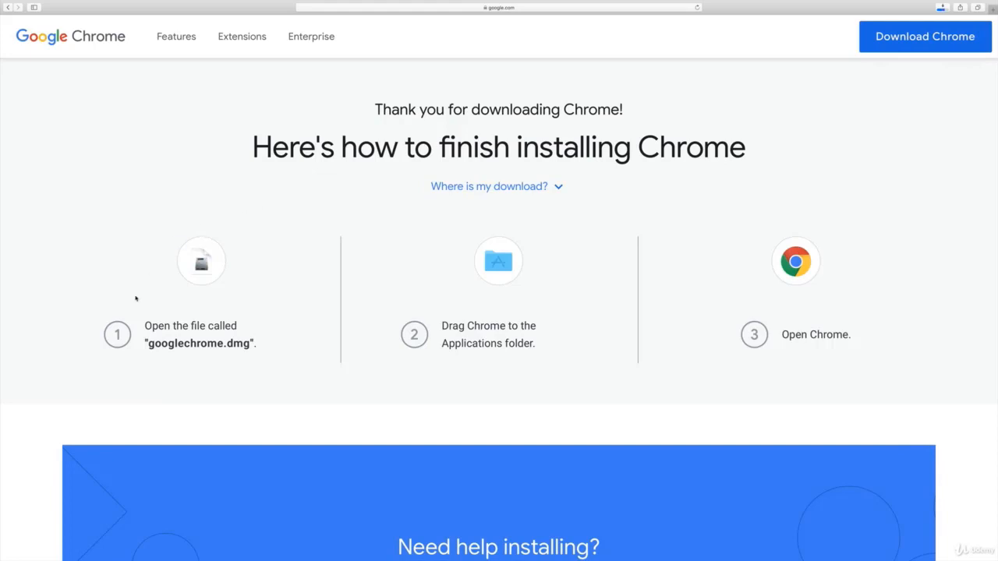
pyautogui.moveTo(145, 326); pyautogui.dragTo(259, 344)
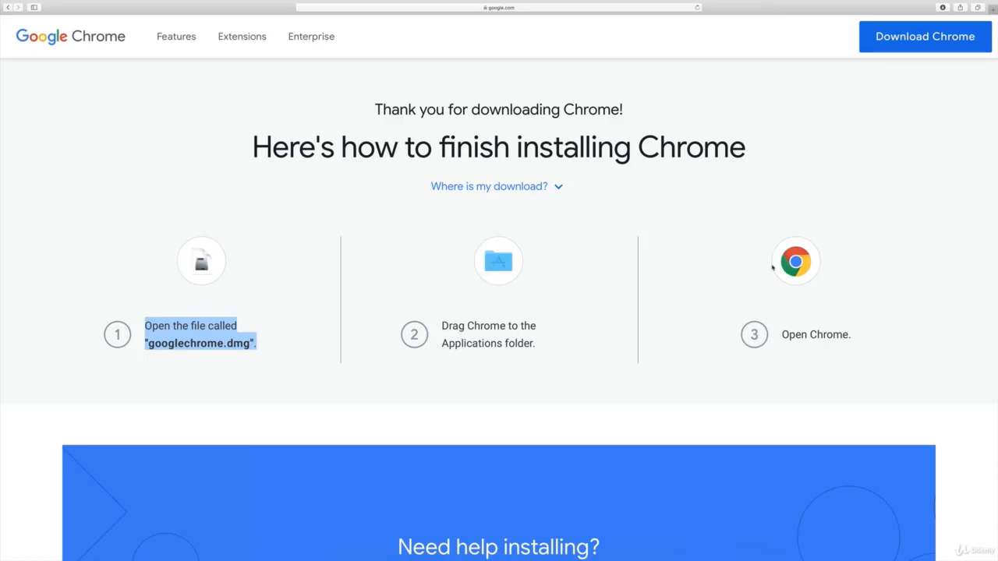
# Open googlechrome.dmg from the Downloads folder in Finder and copy Google Chrome into the Applications folder
pyautogui.hotkey('ctrl', 'Left')
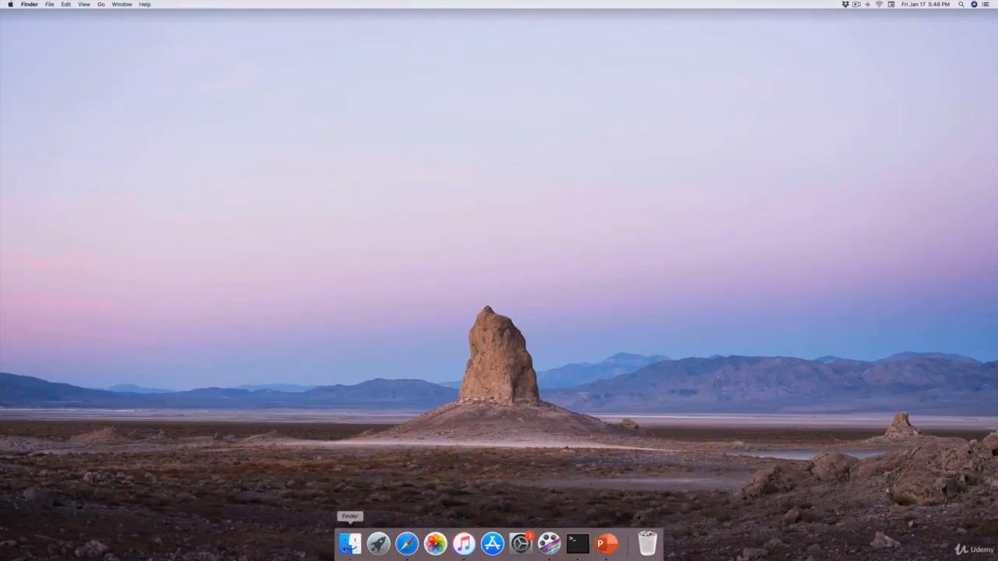
pyautogui.click(350, 544)
pyautogui.click(379, 204)
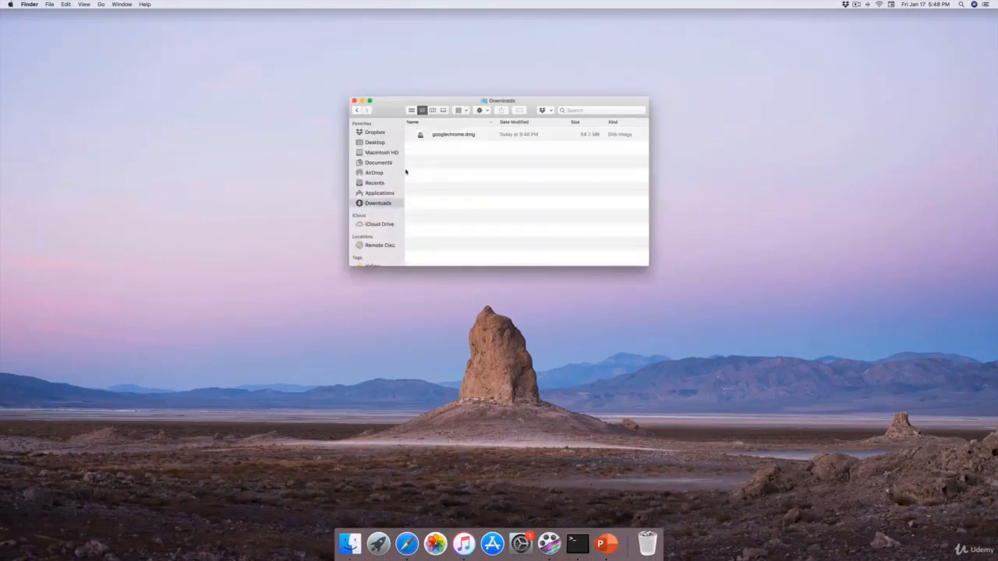
pyautogui.click(446, 136)
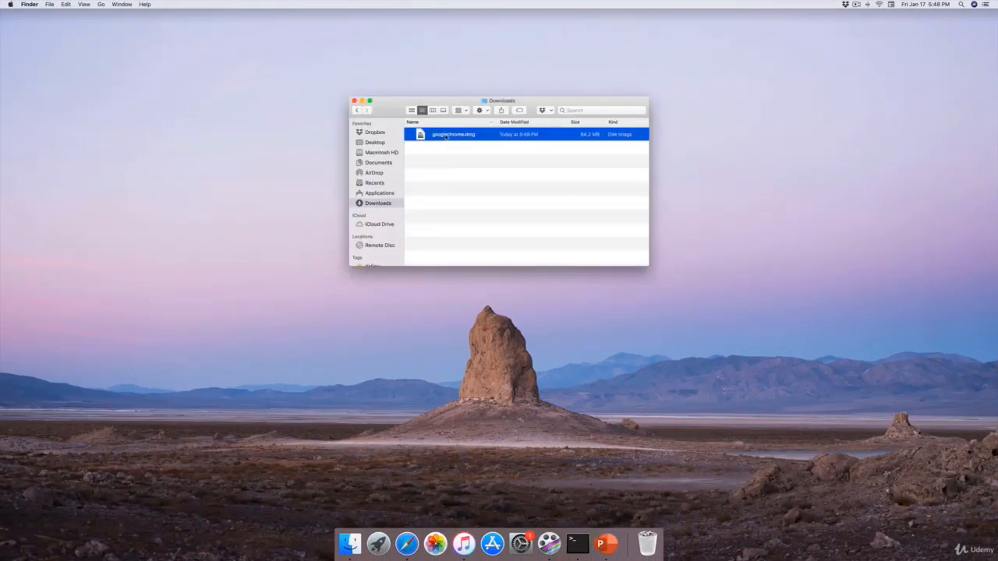
pyautogui.doubleClick(446, 136)
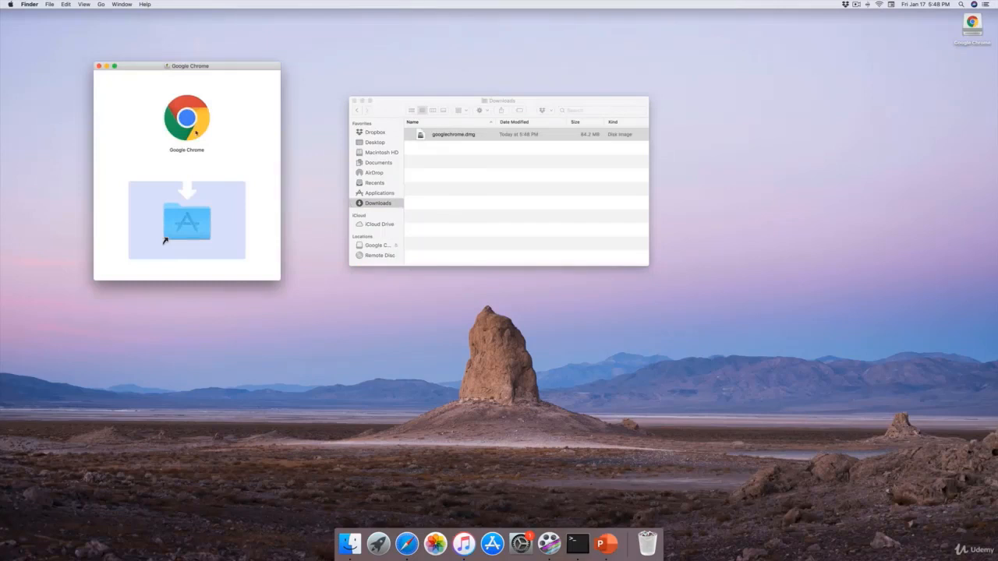
pyautogui.click(186, 123)
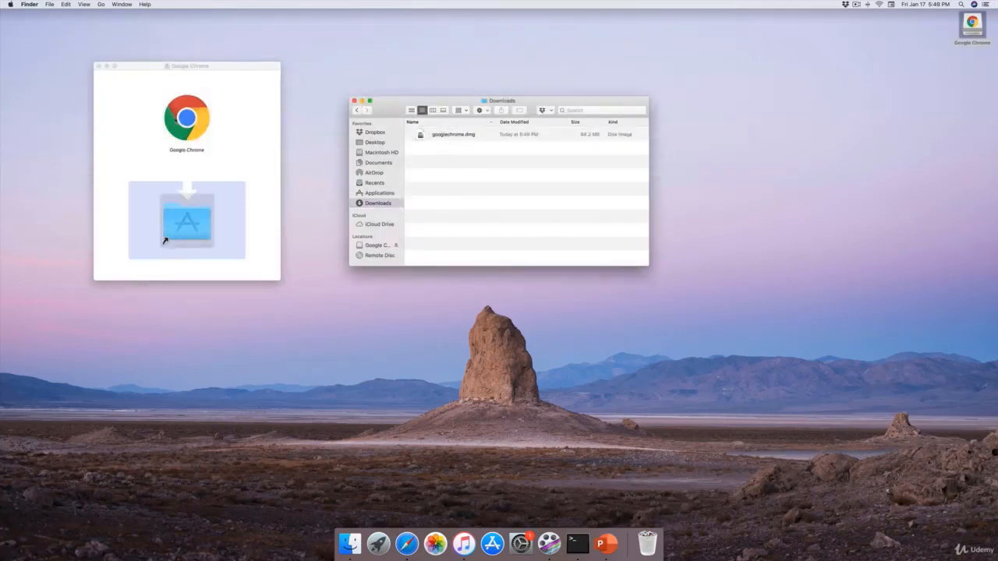
pyautogui.moveTo(186, 220)
pyautogui.mouseDown()
pyautogui.moveTo(201, 180)
pyautogui.moveTo(180, 222)
pyautogui.mouseUp()
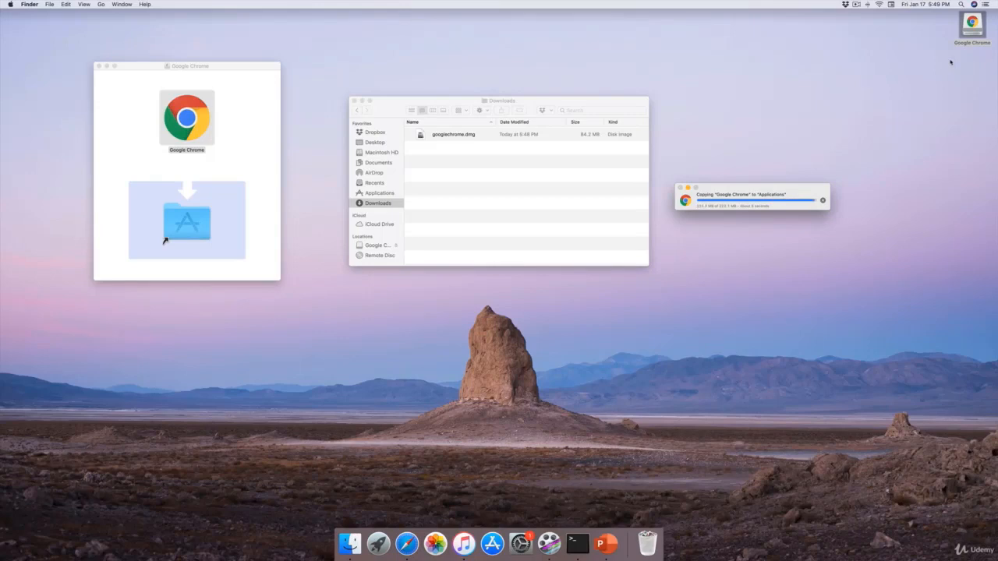
# Eject the mounted Google Chrome disk image from the desktop and close the Downloads window
pyautogui.click(972, 24)
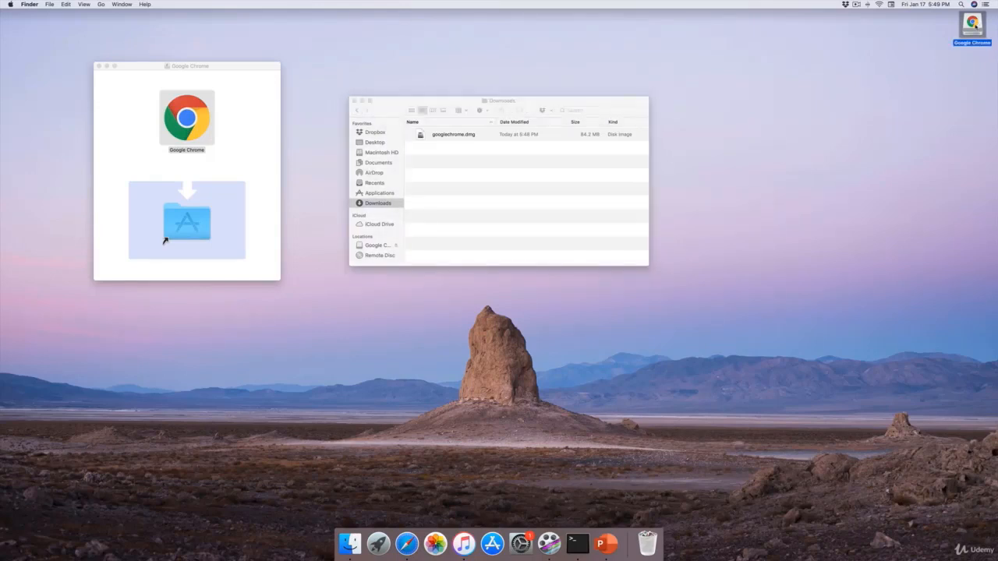
pyautogui.rightClick(973, 25)
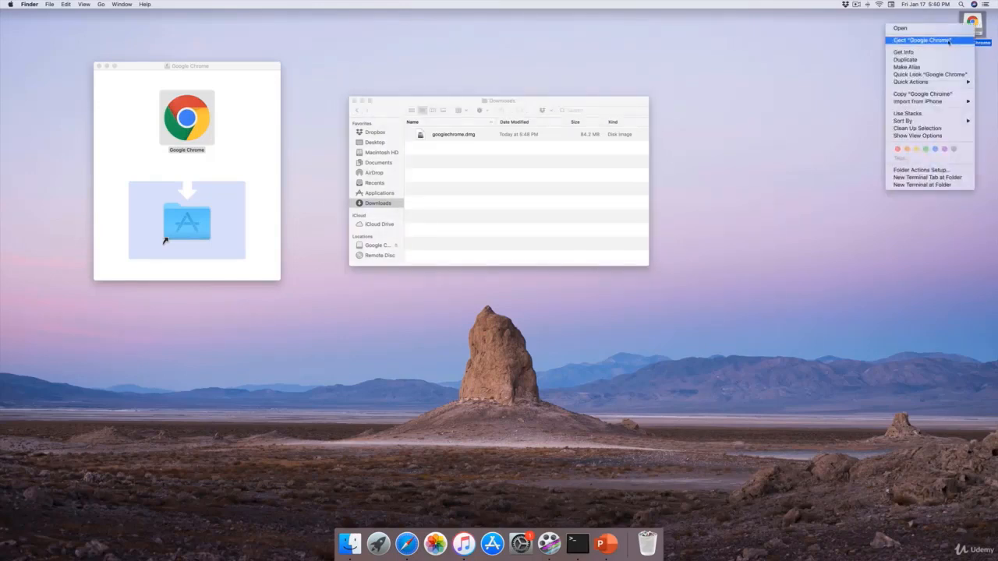
pyautogui.click(949, 40)
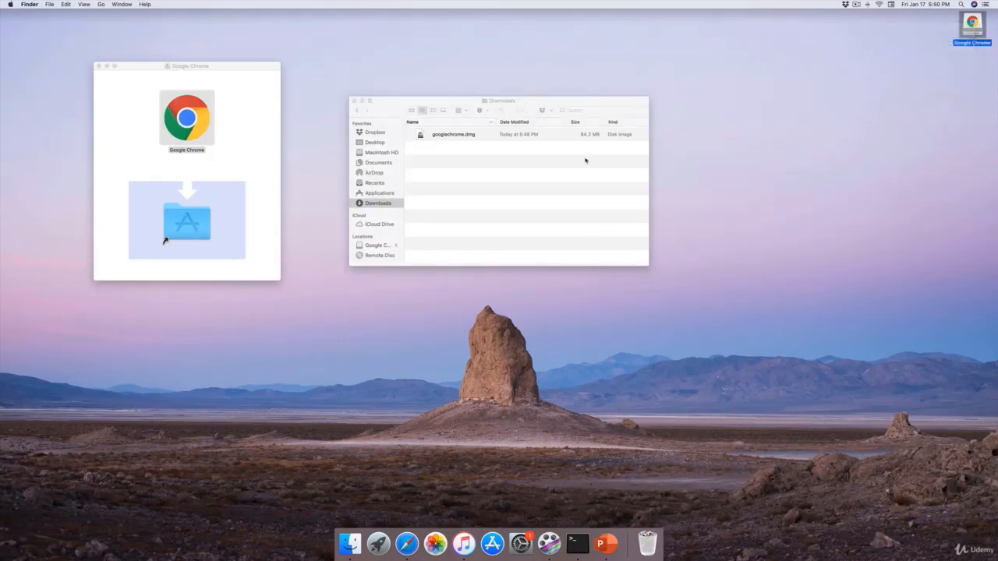
pyautogui.click(353, 101)
pyautogui.click(349, 547)
pyautogui.click(349, 547)
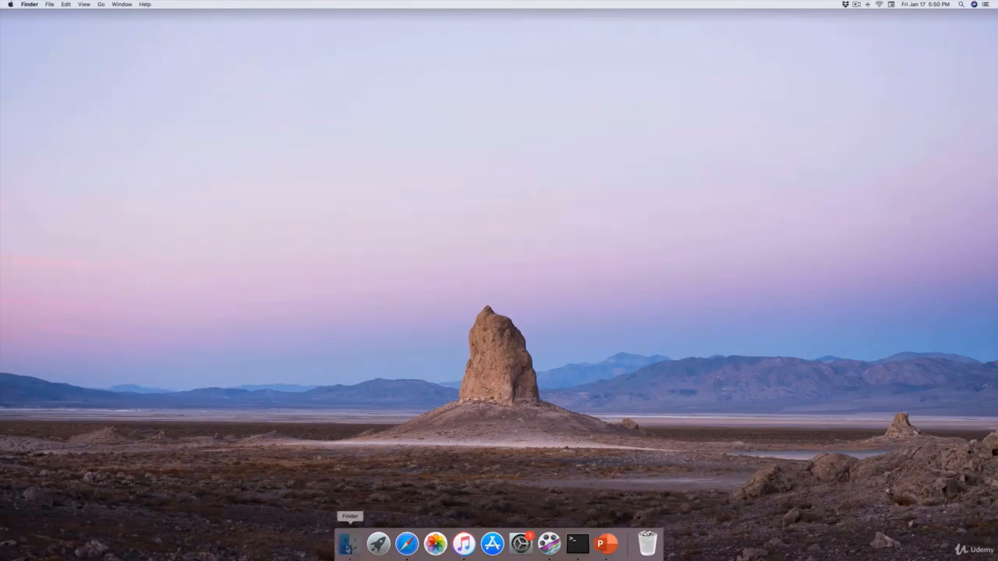
pyautogui.click(353, 101)
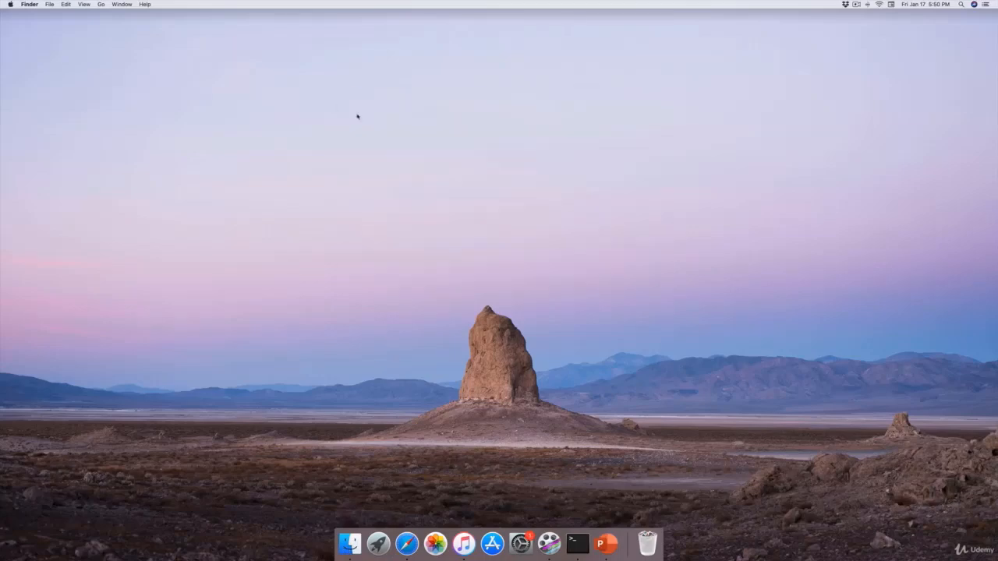
# Launch Google Chrome from Launchpad and allow the downloaded app to open
pyautogui.click(378, 545)
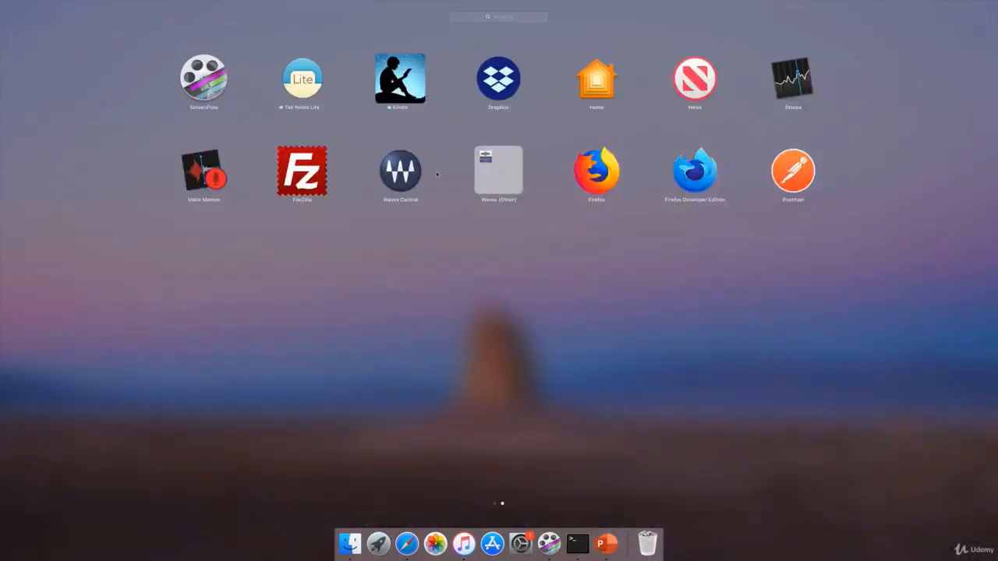
pyautogui.hscroll(-3, 499, 265)
pyautogui.click(675, 441)
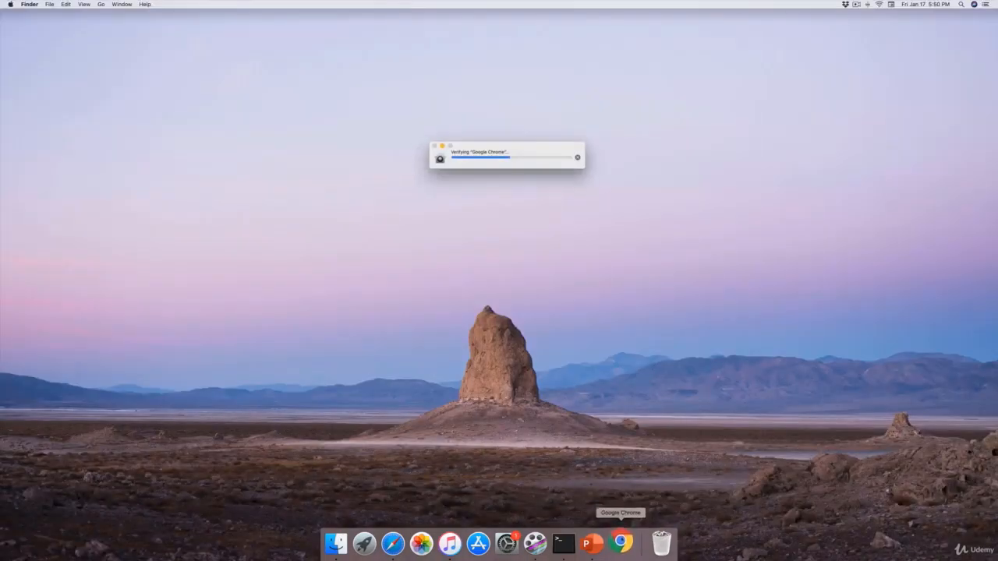
pyautogui.rightClick(622, 542)
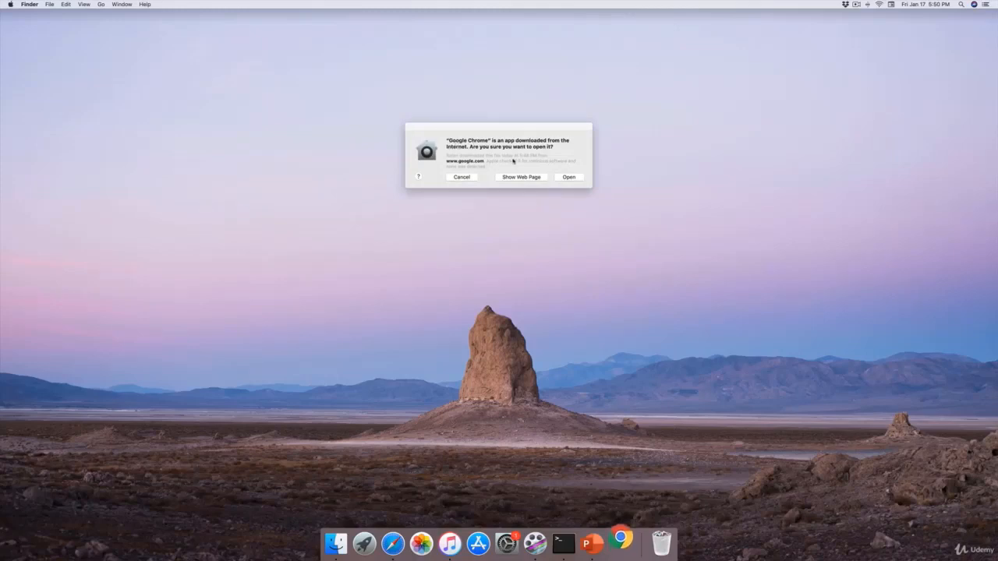
pyautogui.click(566, 177)
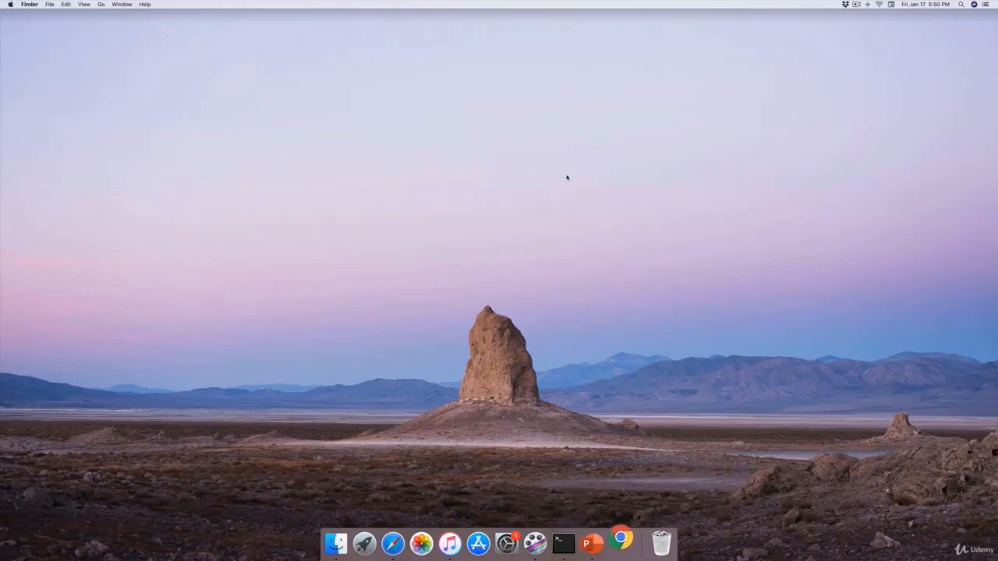
# Set Google Chrome to be kept in the Dock
pyautogui.rightClick(621, 538)
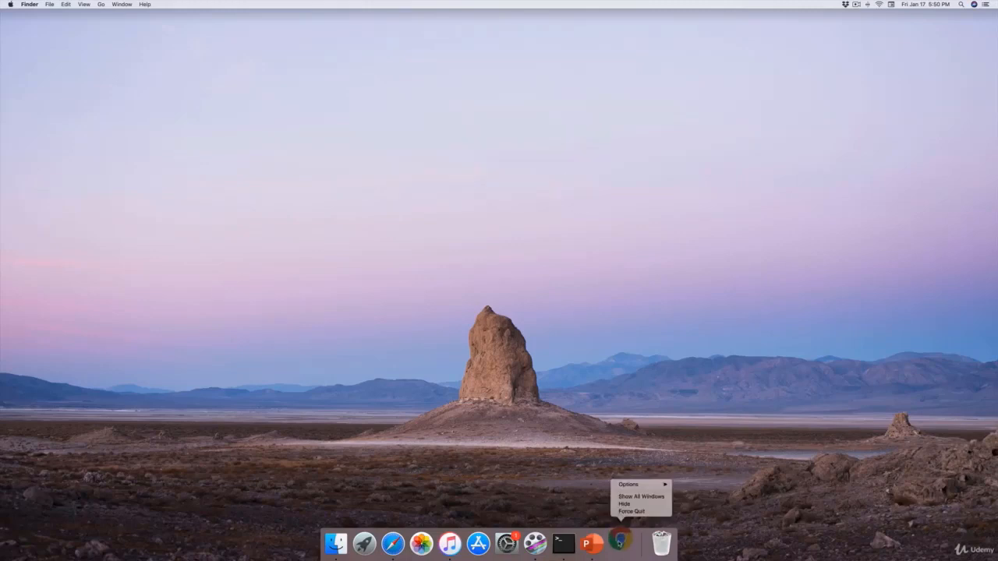
pyautogui.moveTo(632, 486)
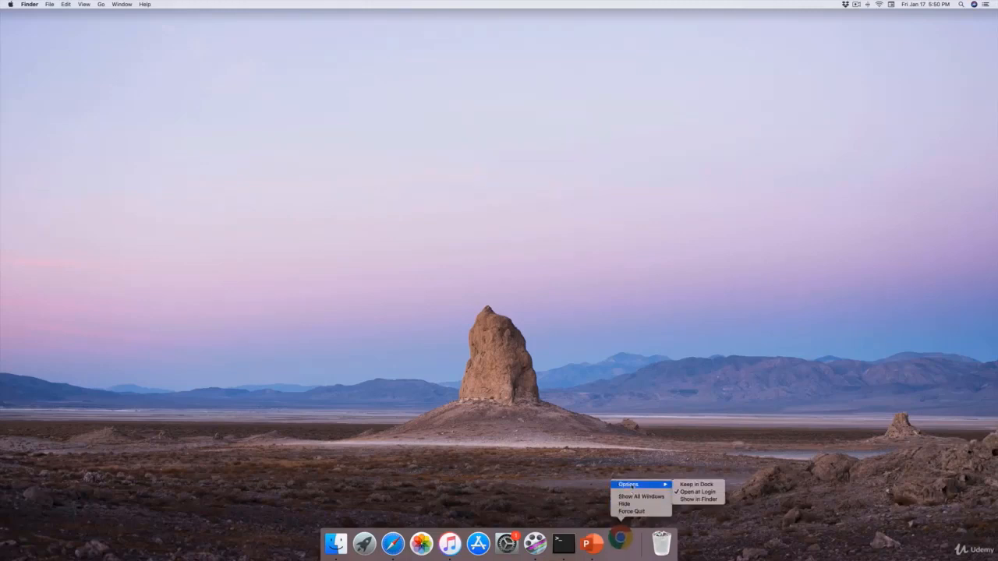
pyautogui.click(684, 485)
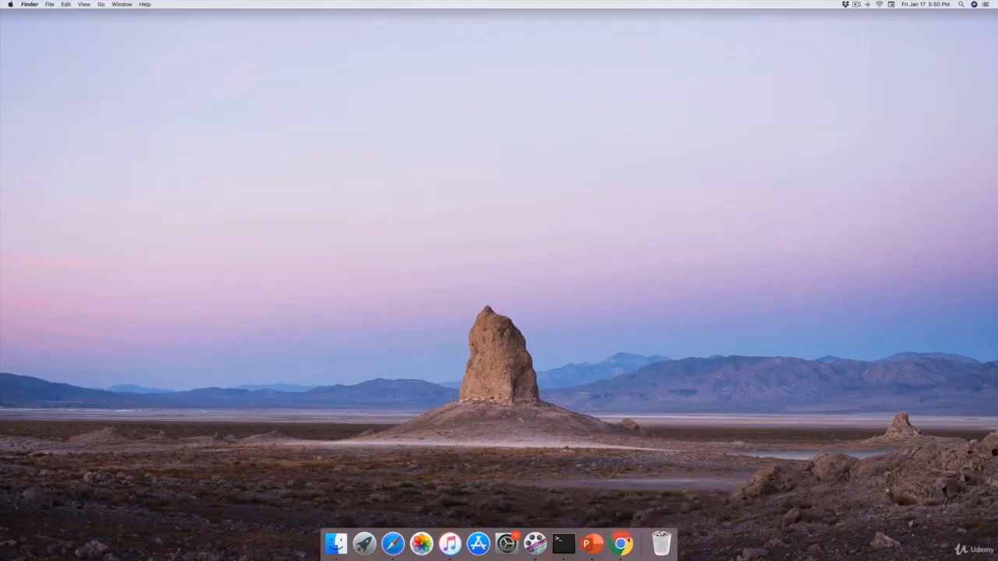
# Bring up Google Chrome and make it the default web browser instead of Firefox
pyautogui.click(622, 544)
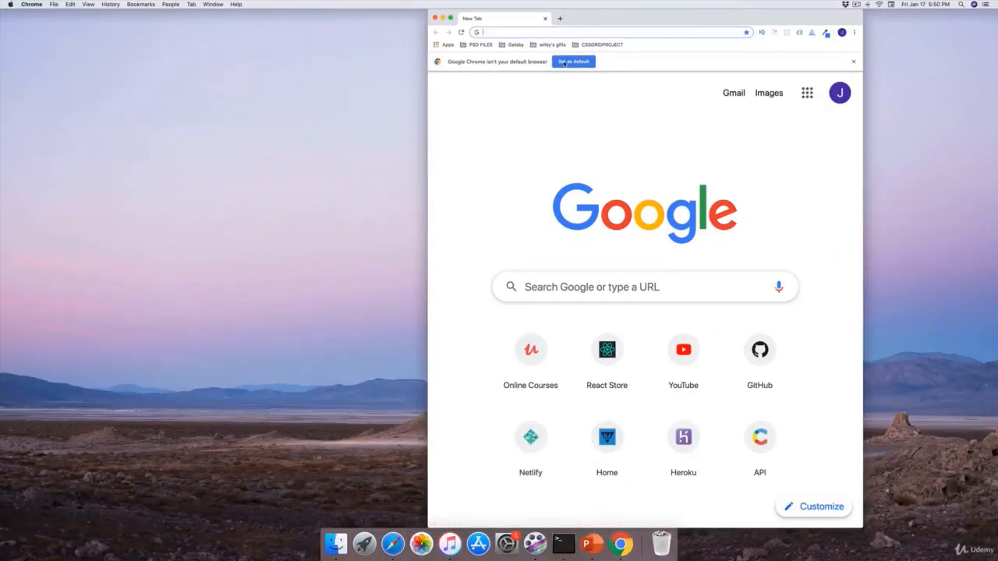
pyautogui.click(564, 62)
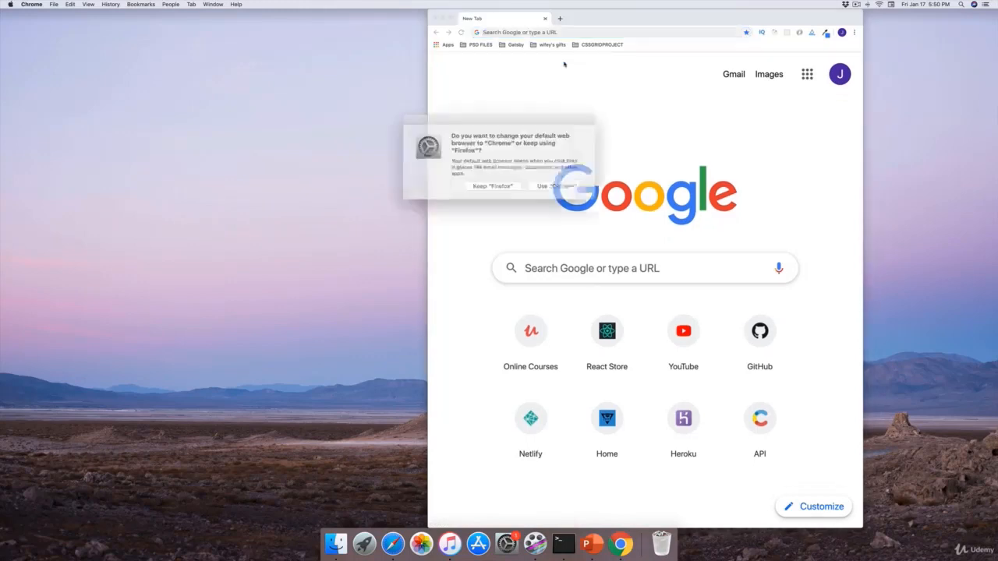
pyautogui.click(546, 182)
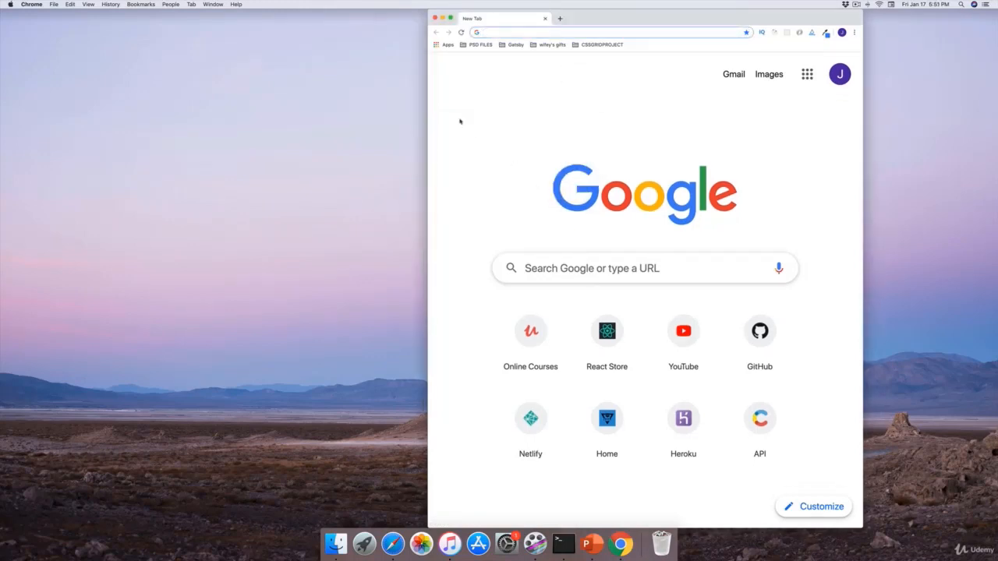
# Enlarge Chrome's new tab page to 300% zoom
pyautogui.click(517, 103)
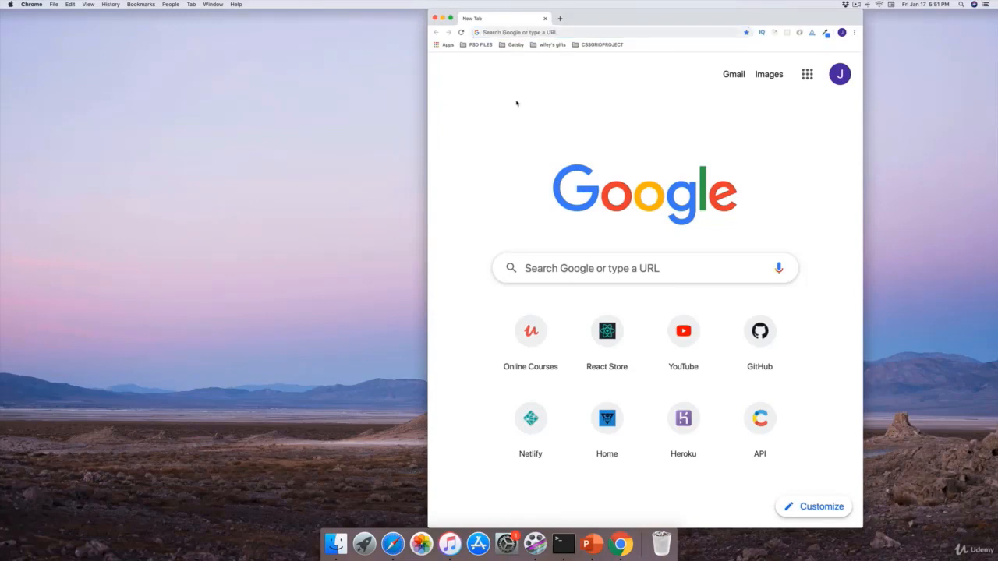
pyautogui.press('super+equal')
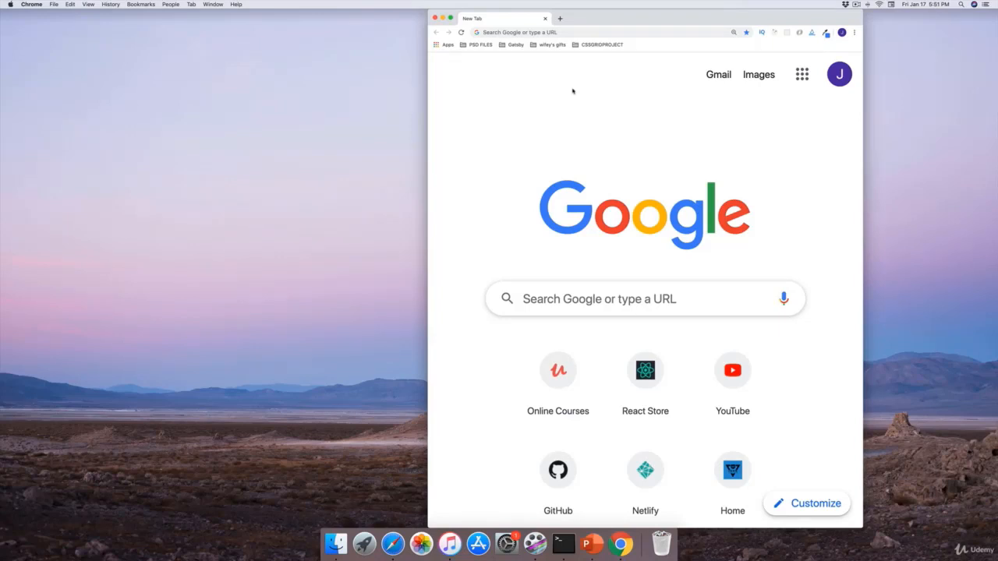
pyautogui.press('super+equal')
pyautogui.press('super+equal')
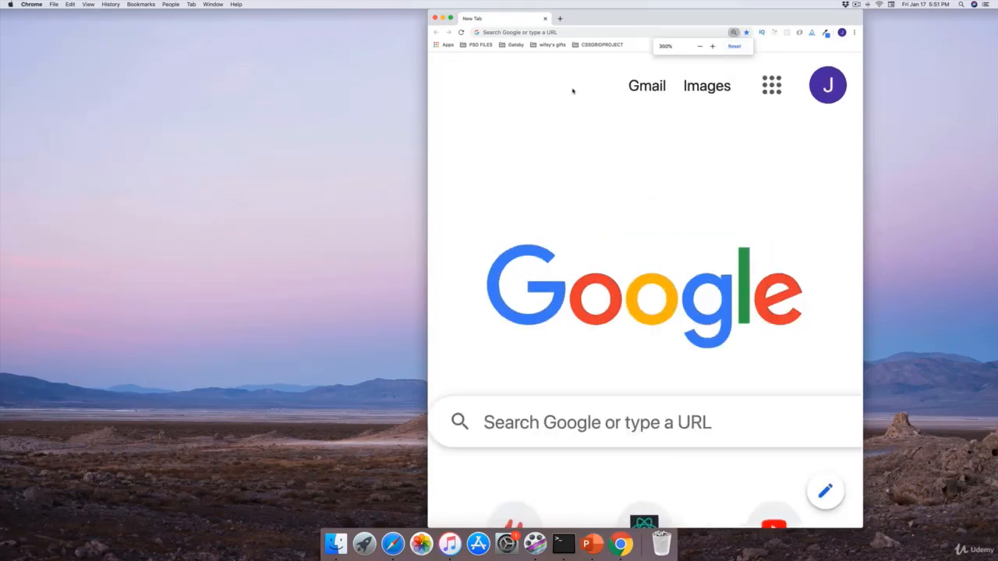
pyautogui.press('super+minus')
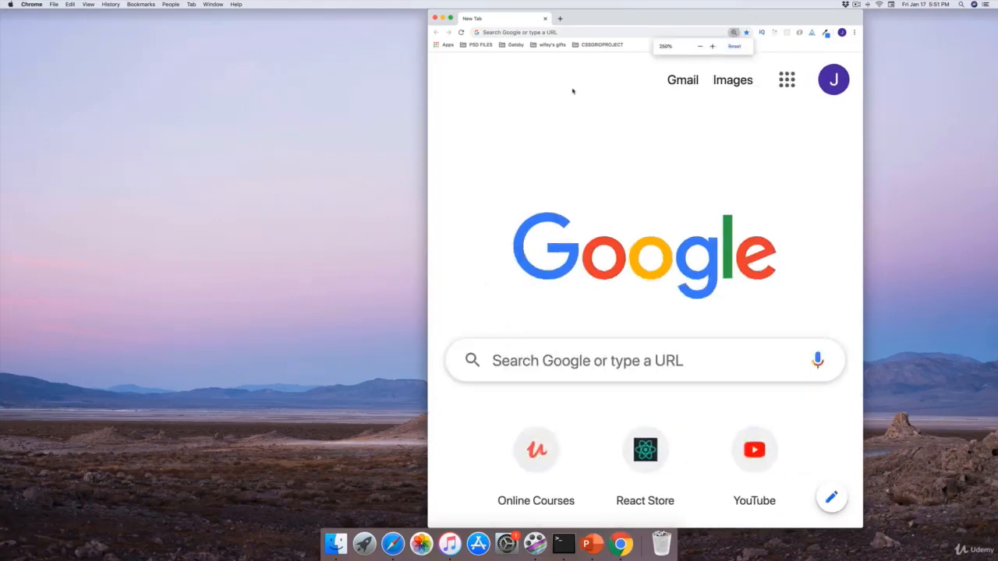
pyautogui.press('super+equal')
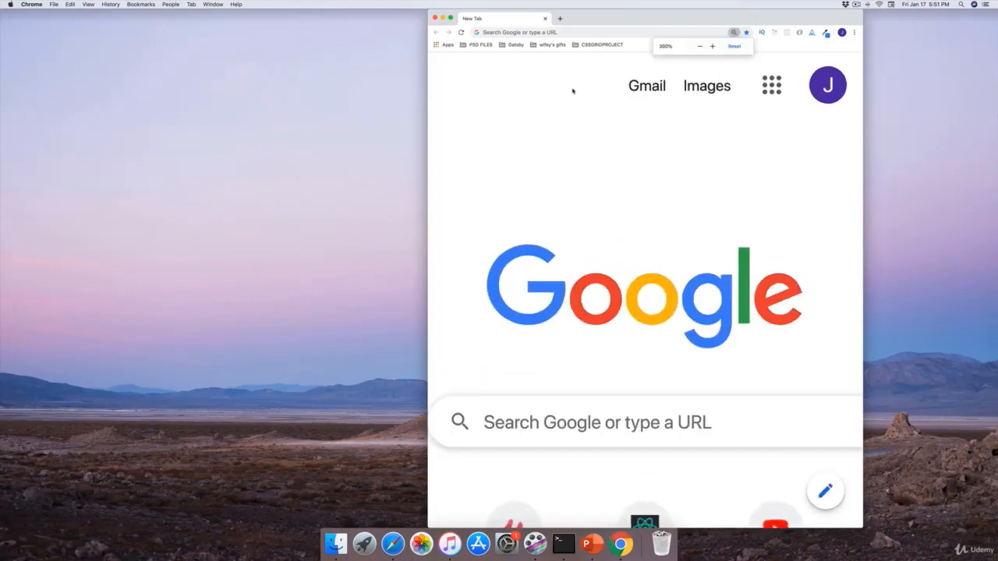
pyautogui.press('super+equal')
pyautogui.press('super+minus')
pyautogui.press('super+equal')
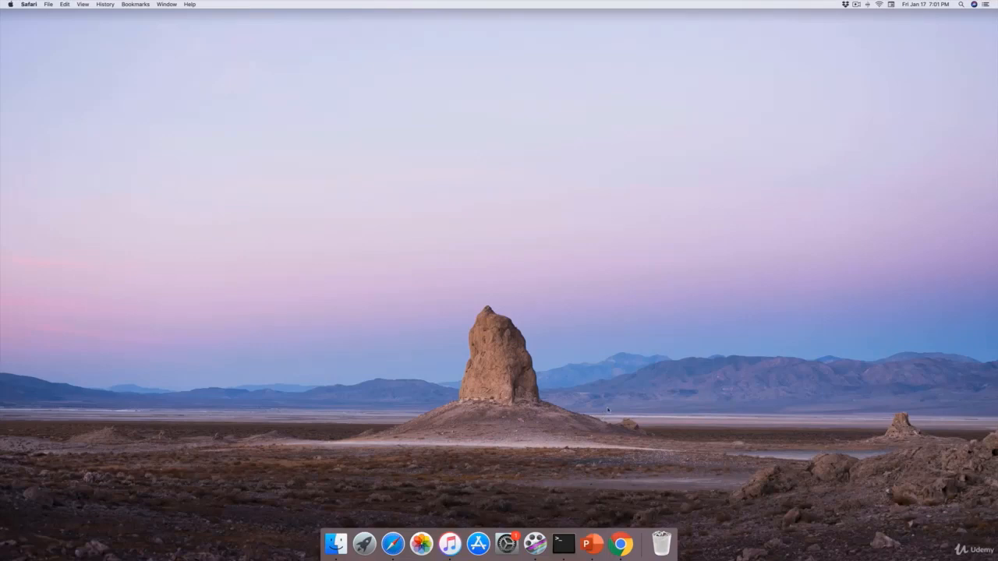
# Switch to Google Chrome and search the web for "visual studio code"
pyautogui.click(621, 544)
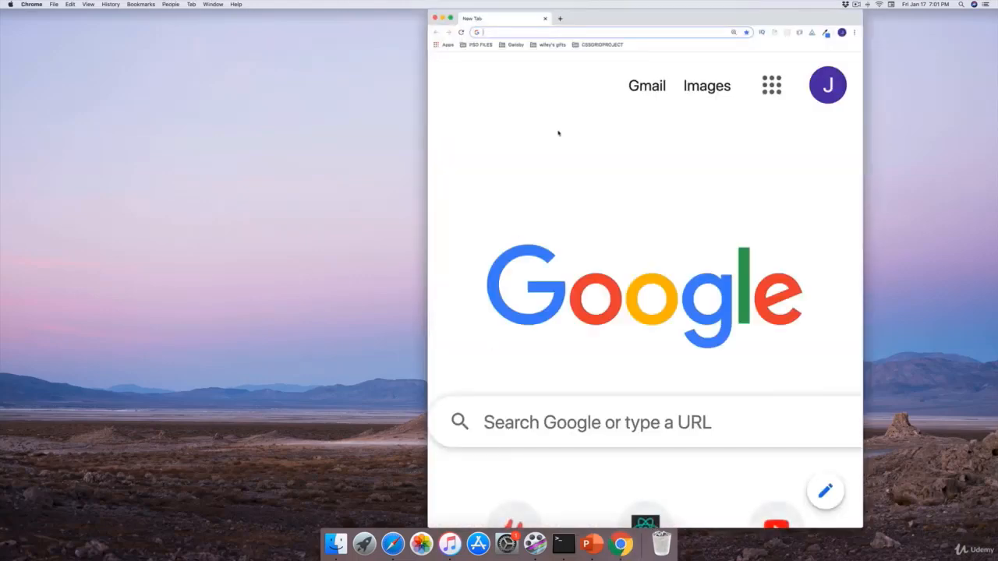
pyautogui.write('visual ')
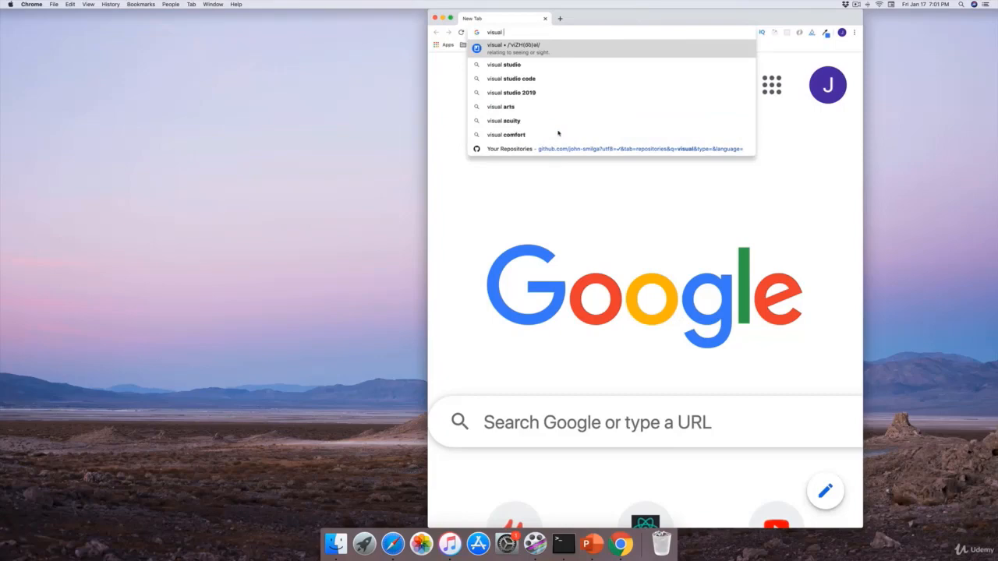
pyautogui.write('studio cod')
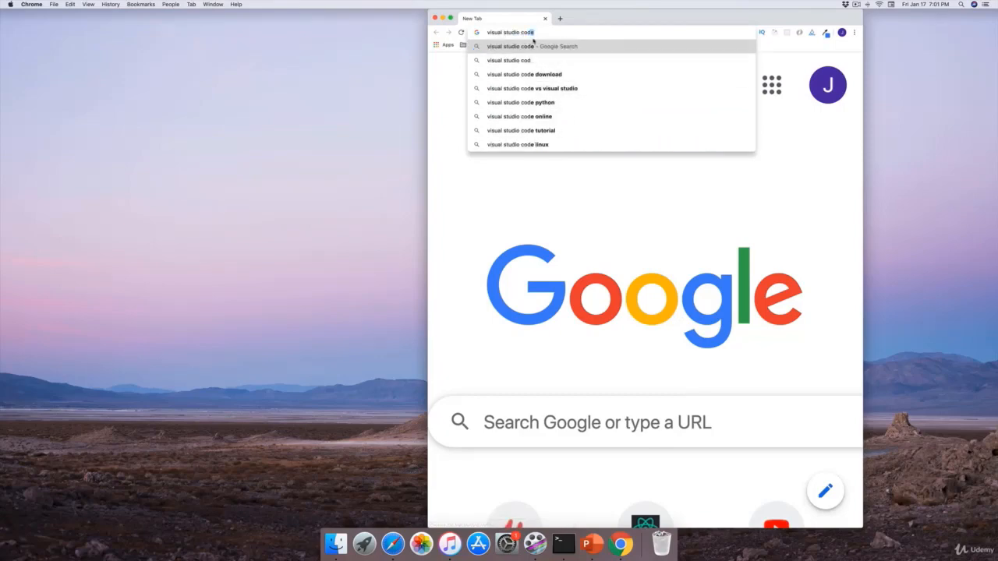
pyautogui.write('e')
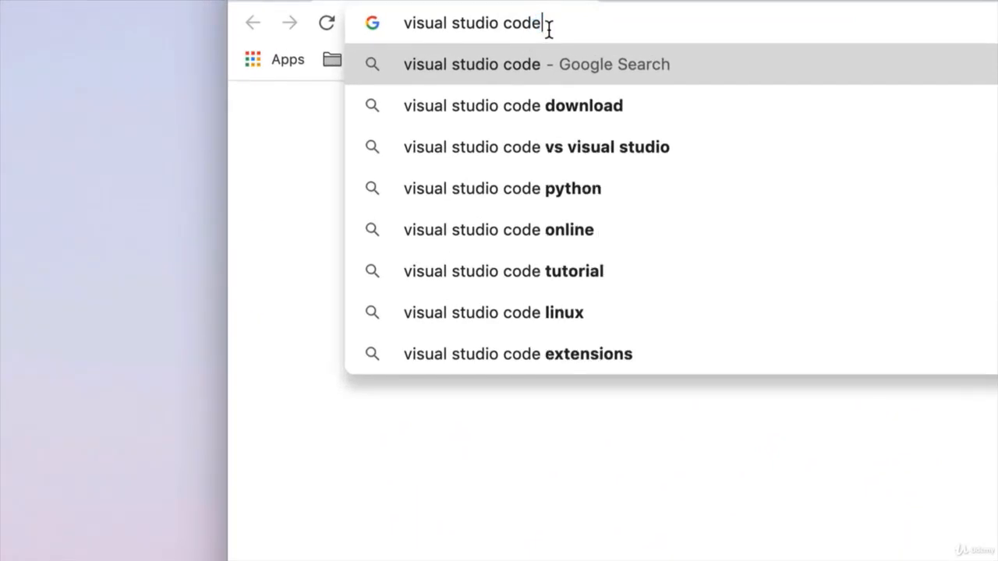
pyautogui.press('Return')
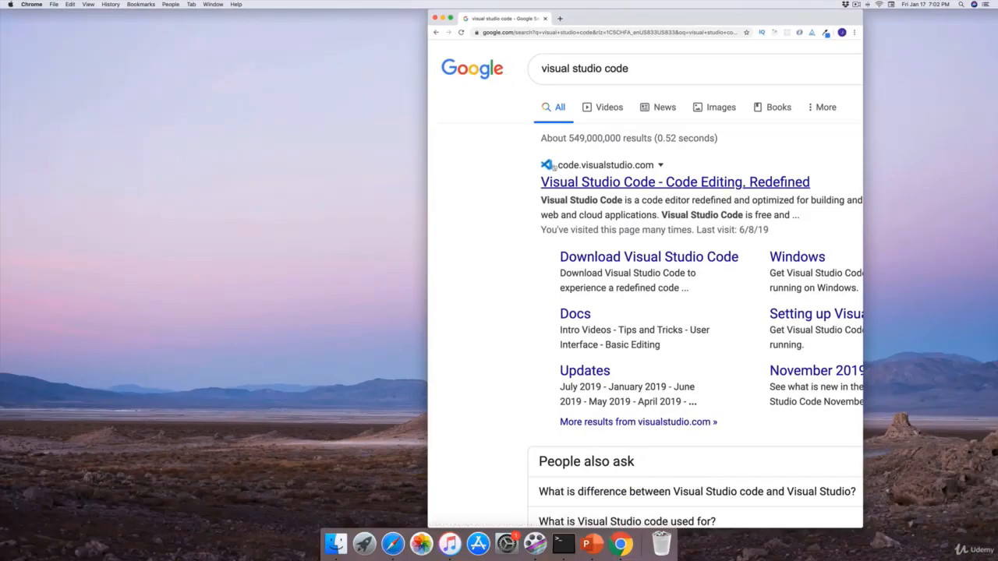
# Open the code.visualstudio.com result in full screen and download the stable build for Mac
pyautogui.click(607, 183)
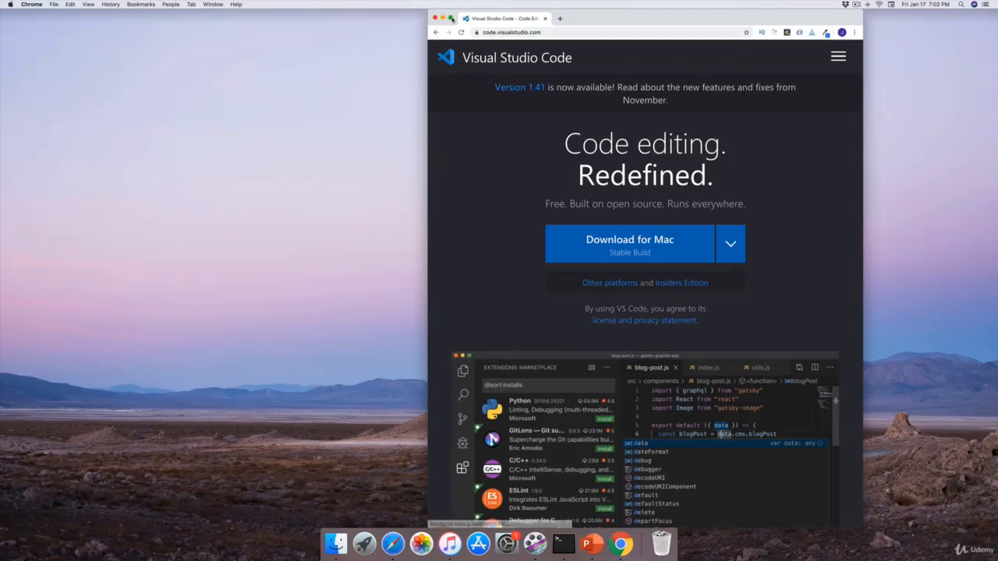
pyautogui.click(451, 18)
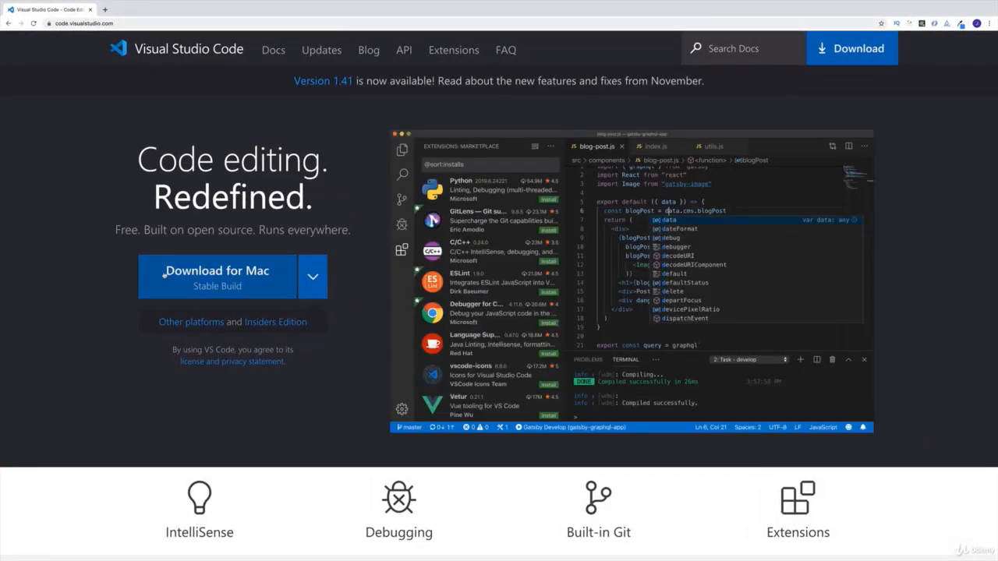
pyautogui.click(227, 270)
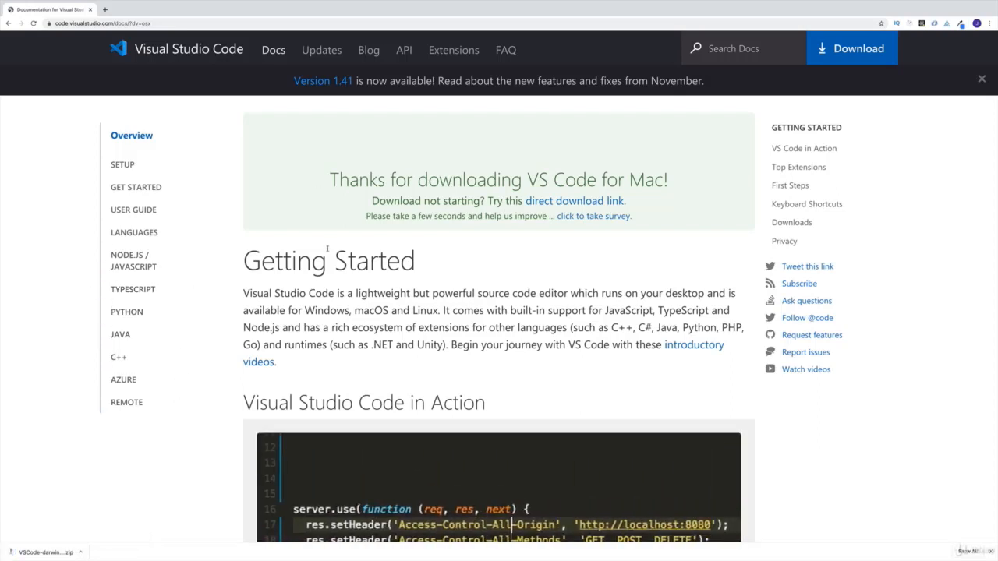
# Return to the desktop, show the Downloads folder in Finder and extract VSCode-darwin-stable.zip
pyautogui.hotkey('ctrl', 'Left')
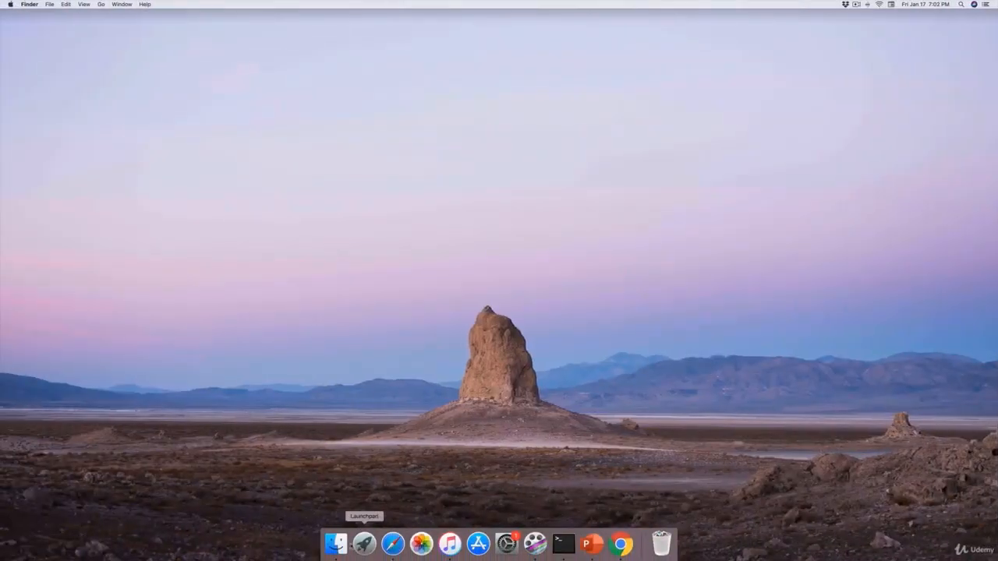
pyautogui.click(337, 545)
pyautogui.click(389, 203)
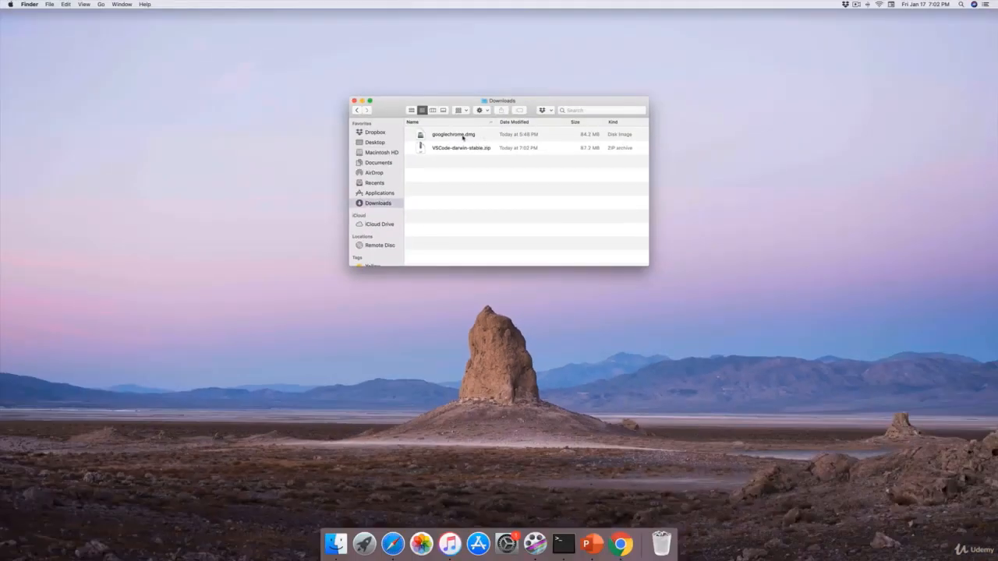
pyautogui.doubleClick(460, 152)
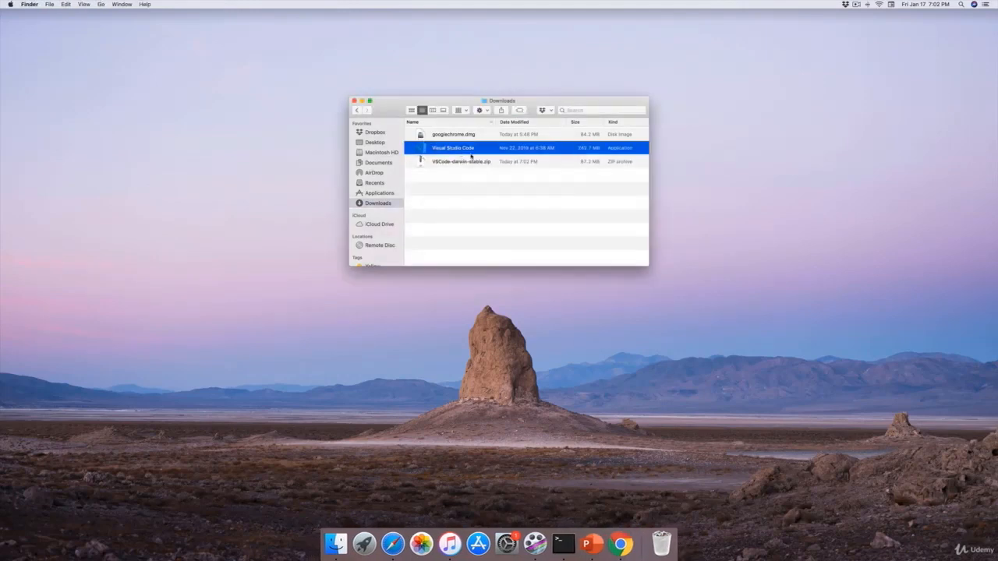
# Open the extracted Visual Studio Code app, allowing it to run, and move it into the Applications folder
pyautogui.doubleClick(467, 149)
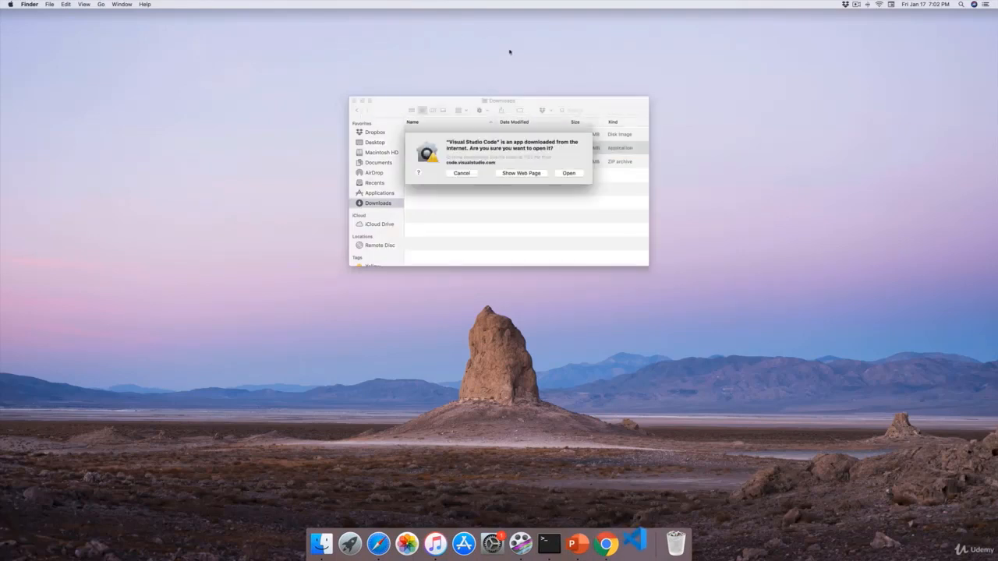
pyautogui.click(569, 173)
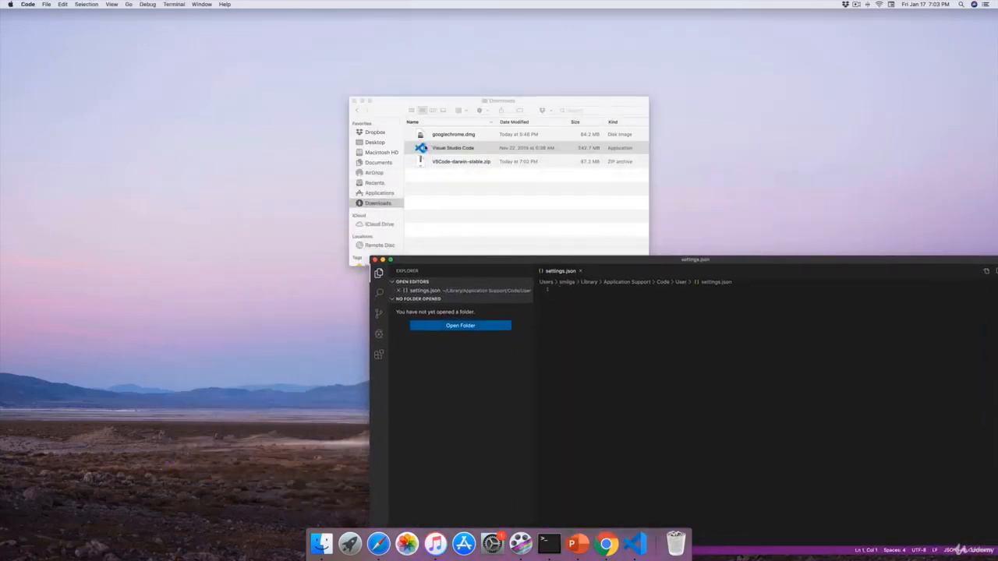
pyautogui.moveTo(428, 148); pyautogui.dragTo(397, 196)
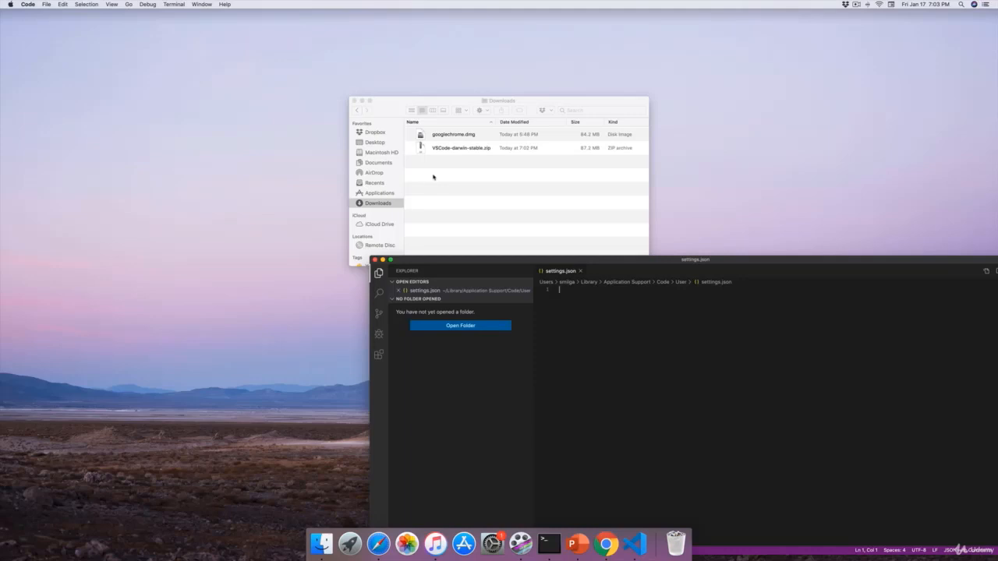
# Close the Visual Studio Code window and set the app to be kept in the Dock
pyautogui.click(375, 259)
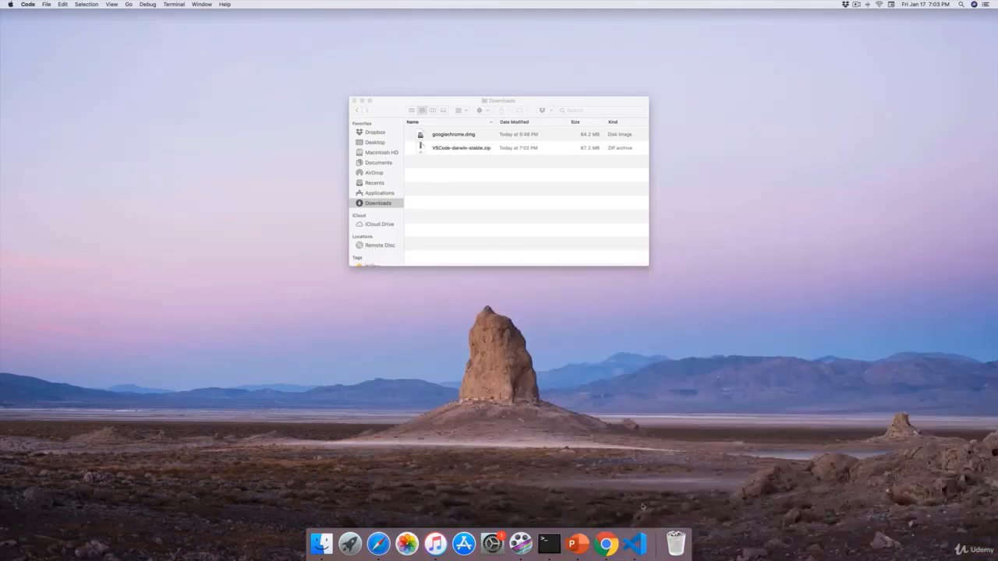
pyautogui.rightClick(634, 549)
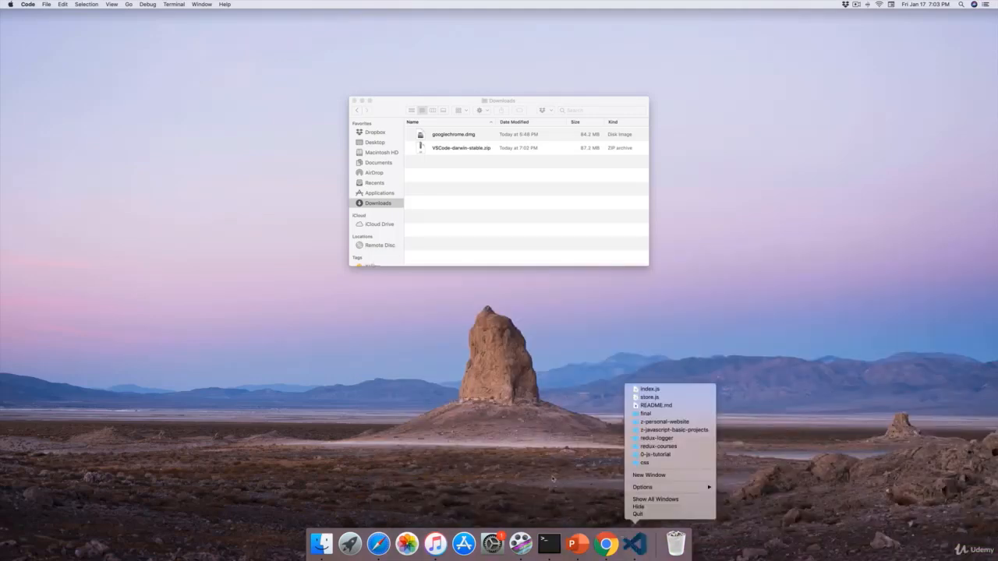
pyautogui.moveTo(661, 488)
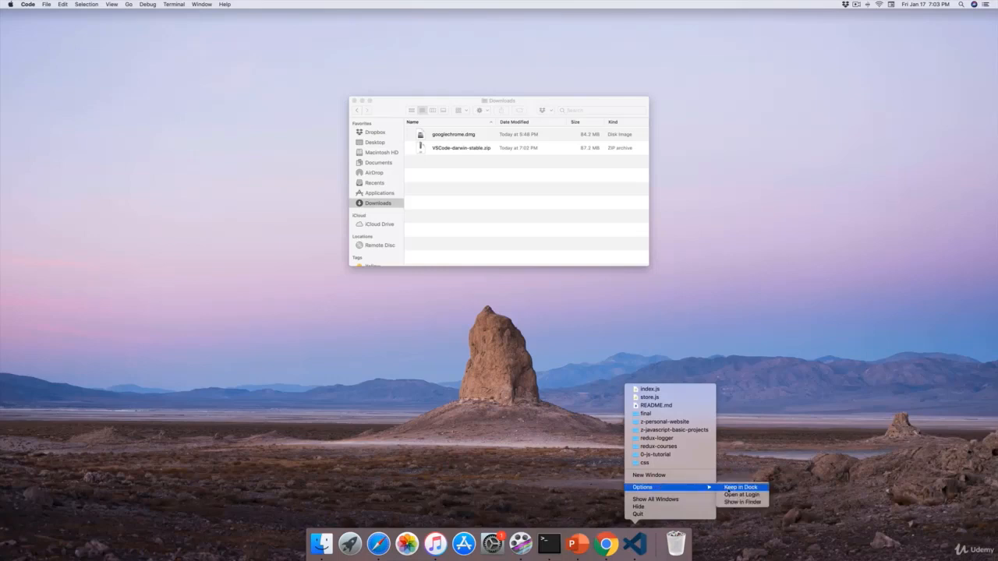
pyautogui.click(739, 490)
# Bring up Visual Studio Code in full screen and close its Welcome page
pyautogui.click(635, 544)
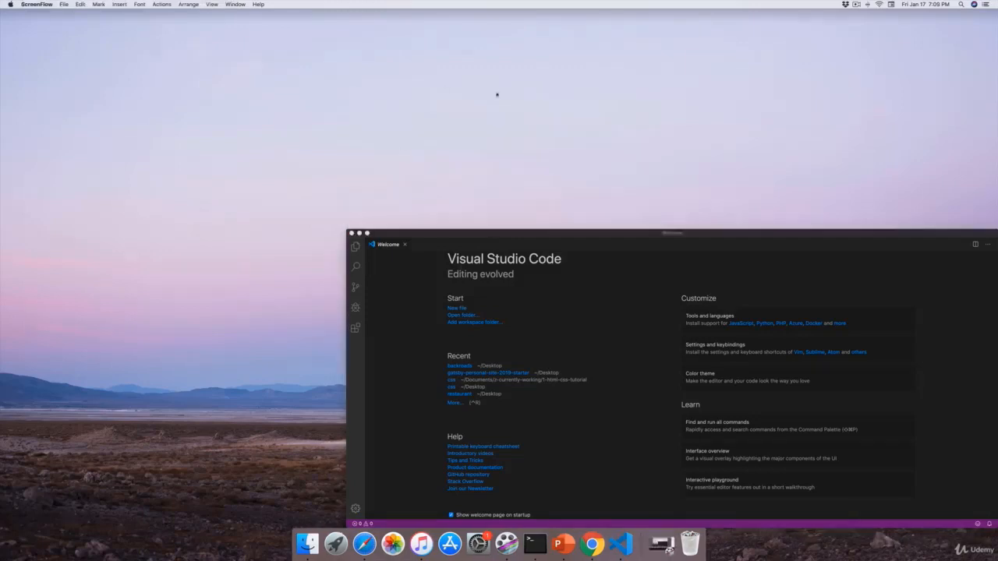
pyautogui.click(368, 234)
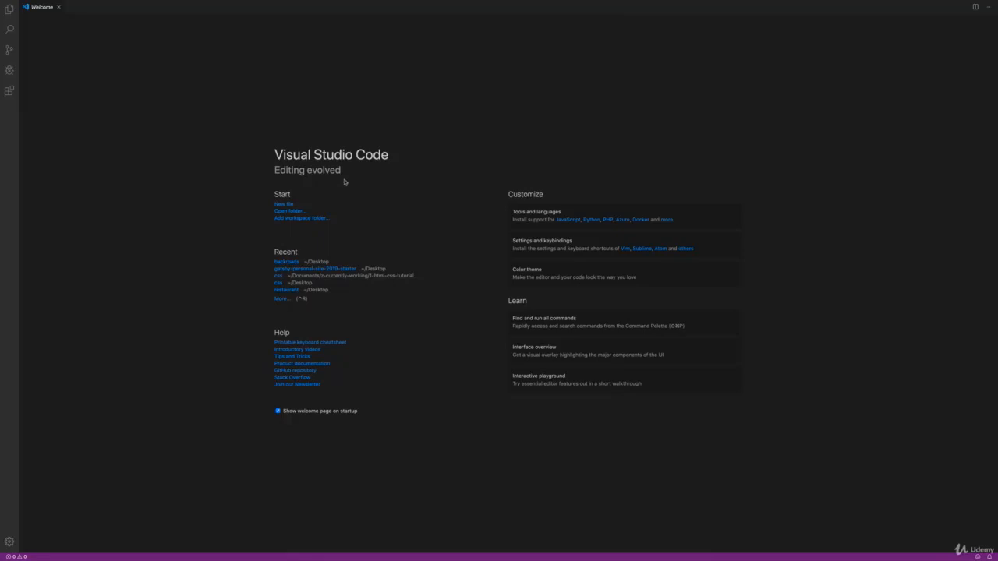
pyautogui.click(60, 8)
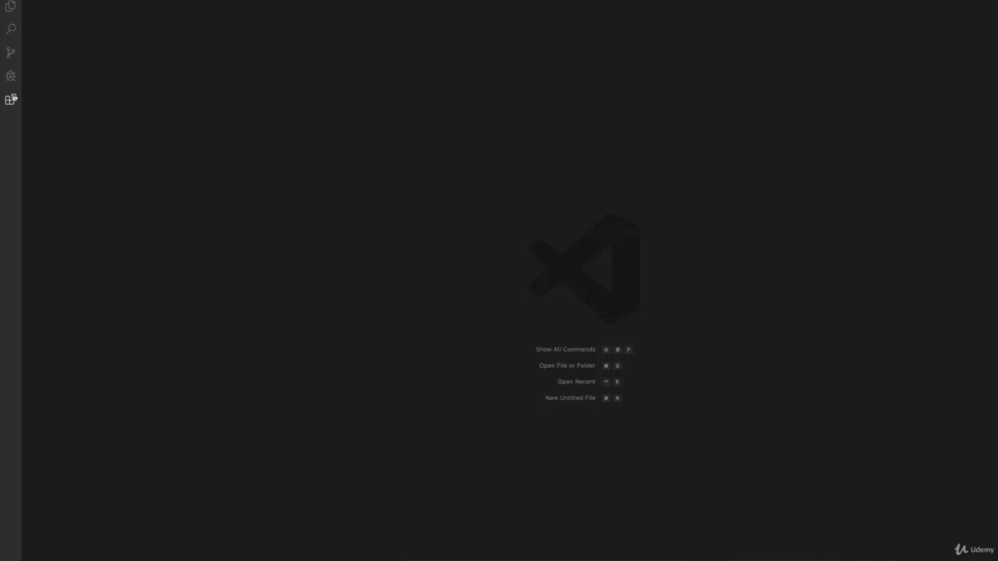
# Browse the popular extensions, search the marketplace for "java", look through the list and return to the Explorer
pyautogui.click(12, 99)
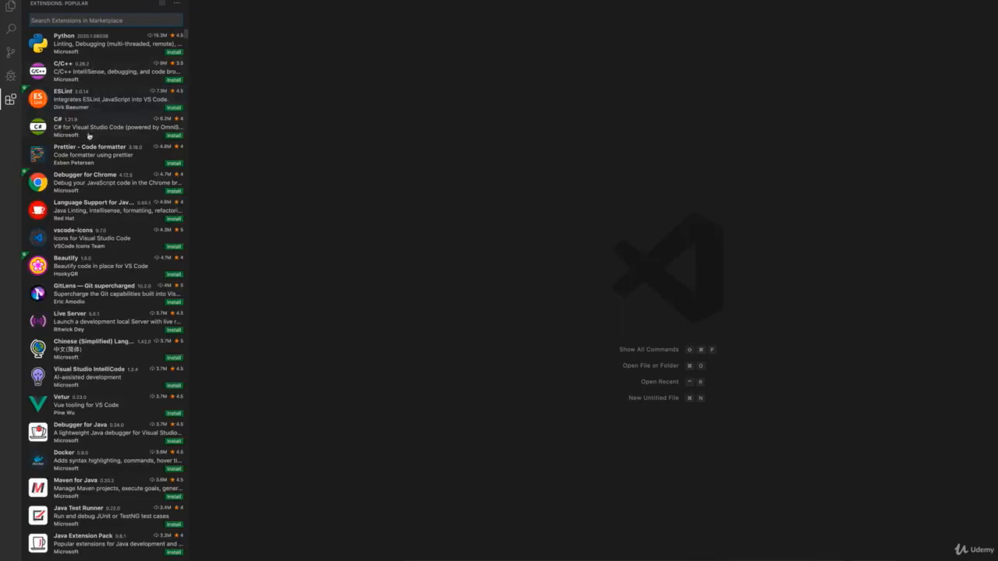
pyautogui.scroll(-10, 88, 136)
pyautogui.scroll(10, 86, 131)
pyautogui.write('l')
pyautogui.press('BackSpace')
pyautogui.write('lava')
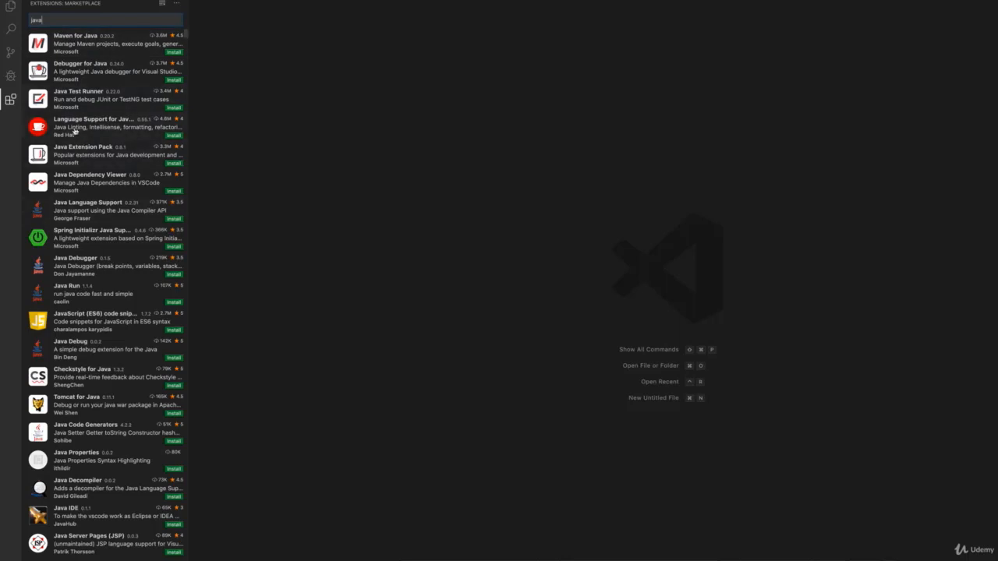
pyautogui.scroll(-1, 142, 207)
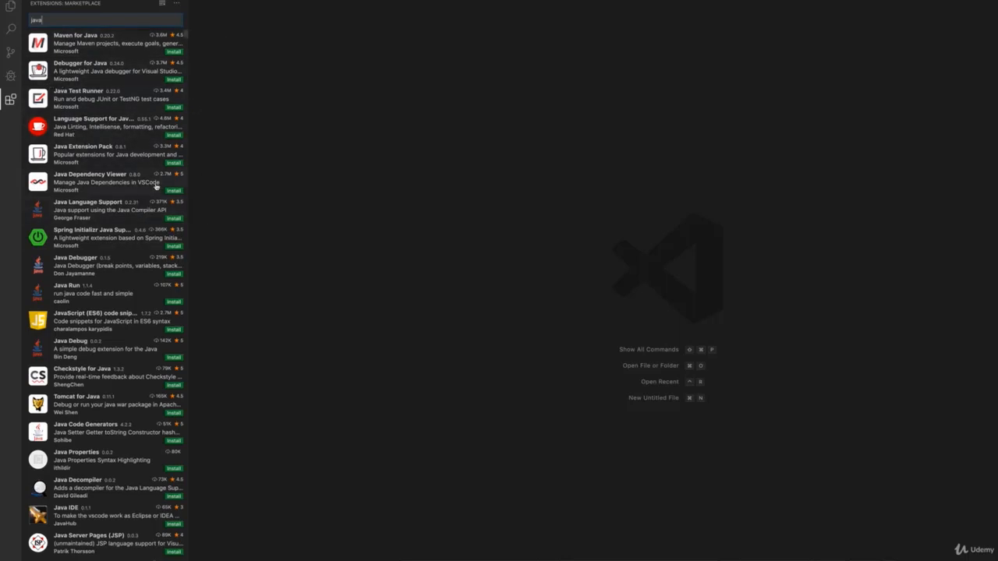
pyautogui.click(12, 10)
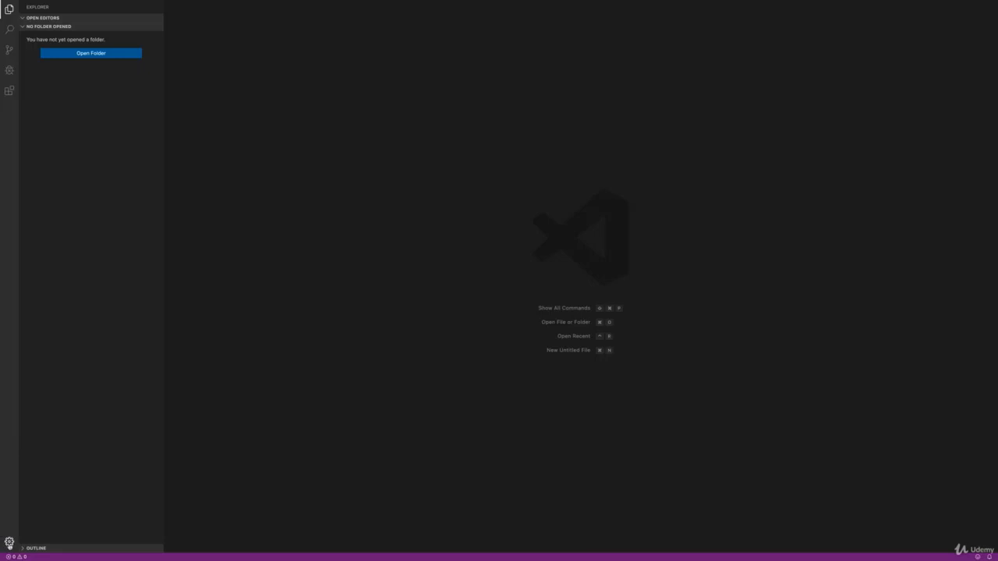
# Open the editor's user settings and set the editor font size to 22
pyautogui.click(10, 543)
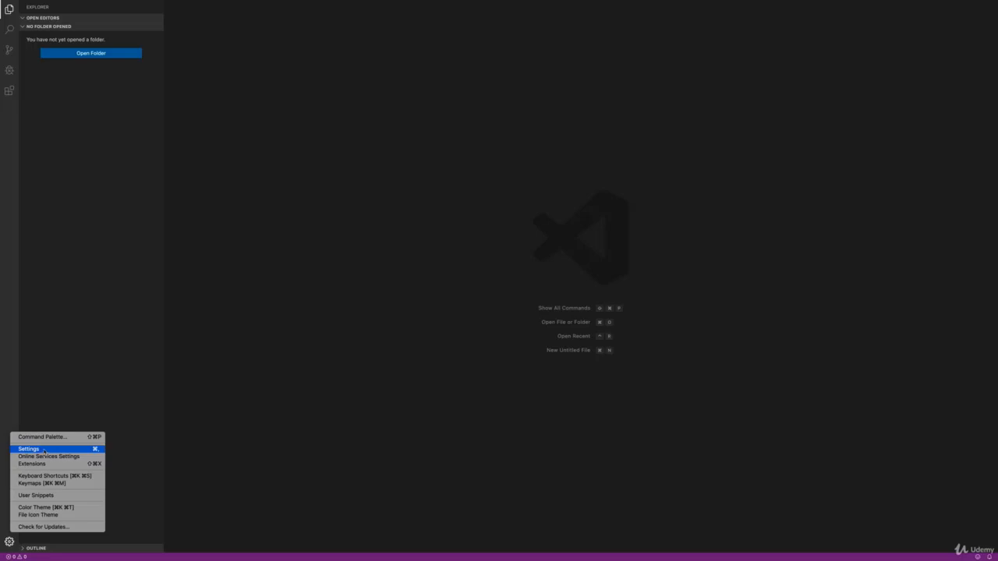
pyautogui.click(44, 451)
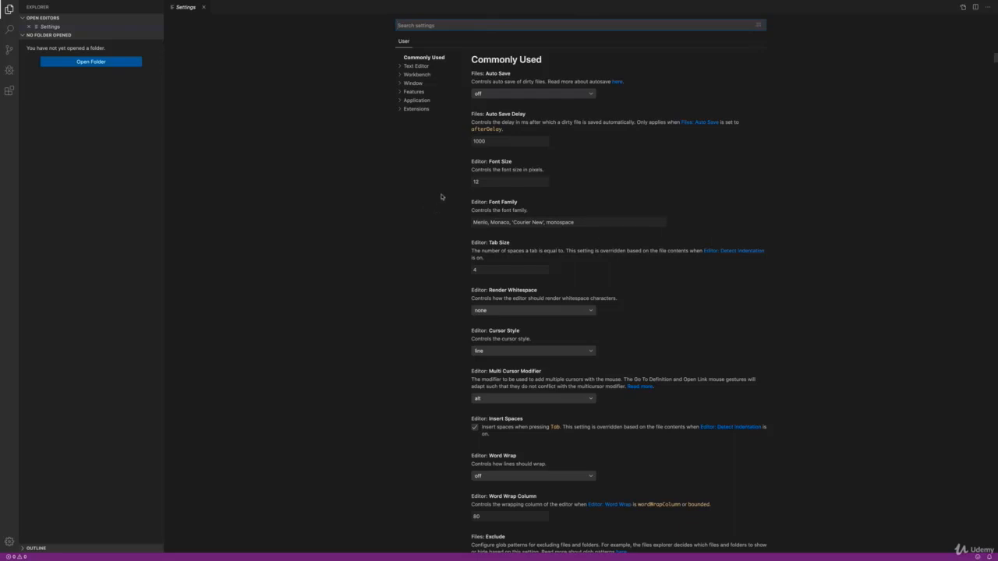
pyautogui.click(482, 182)
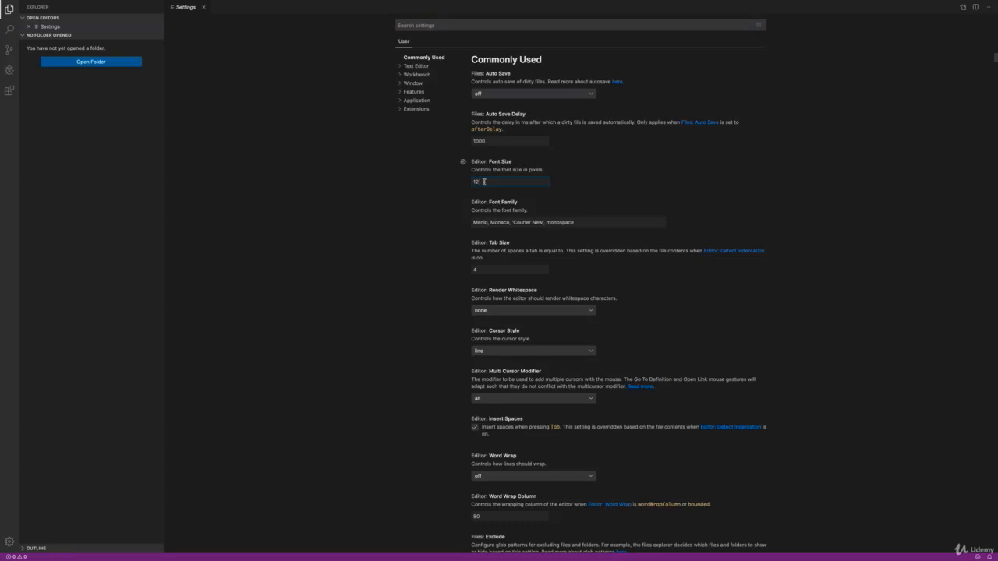
pyautogui.press('BackSpace')
pyautogui.press('BackSpace')
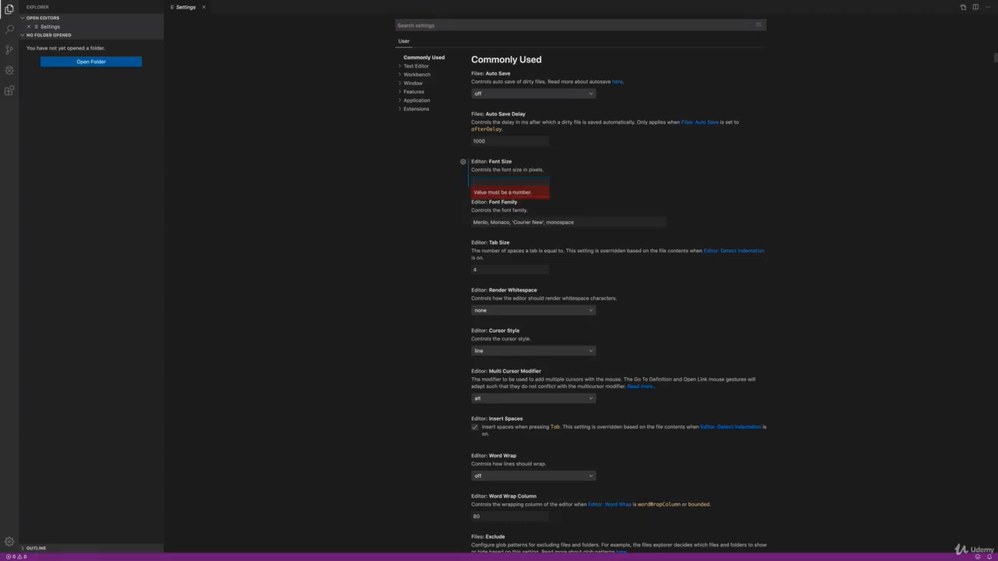
pyautogui.write('22')
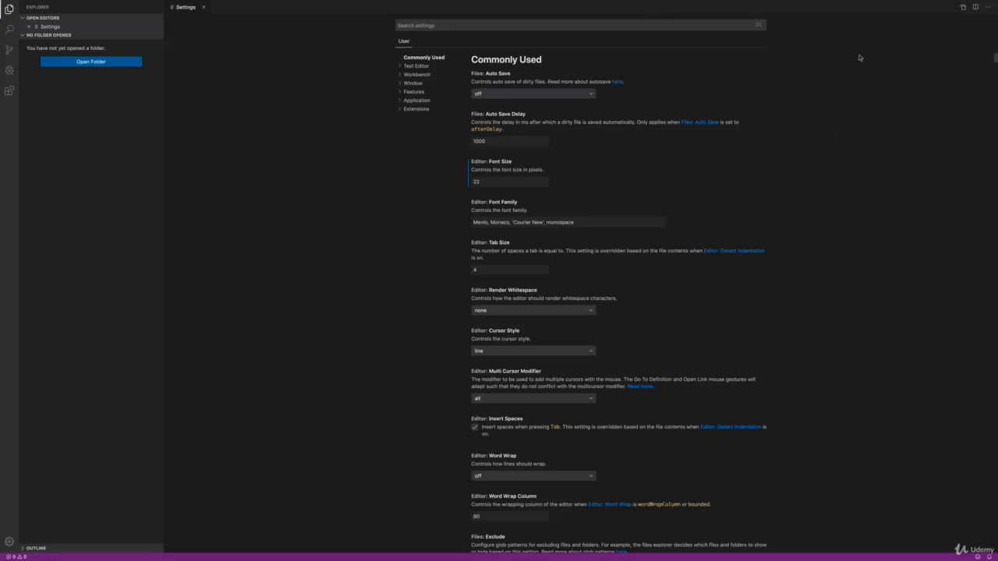
# Open the user settings as settings.json and inspect the editor.fontSize key
pyautogui.click(963, 8)
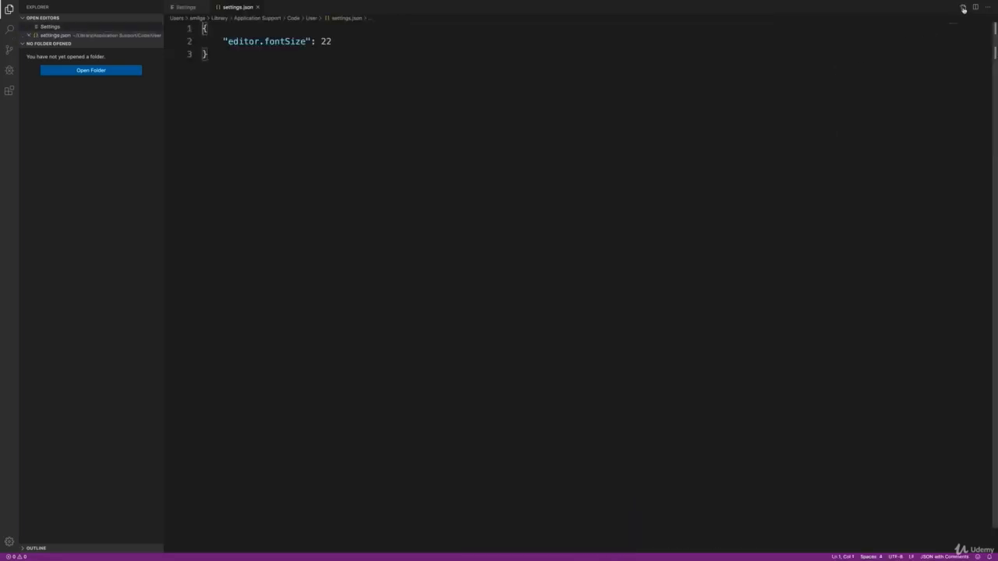
pyautogui.moveTo(225, 42)
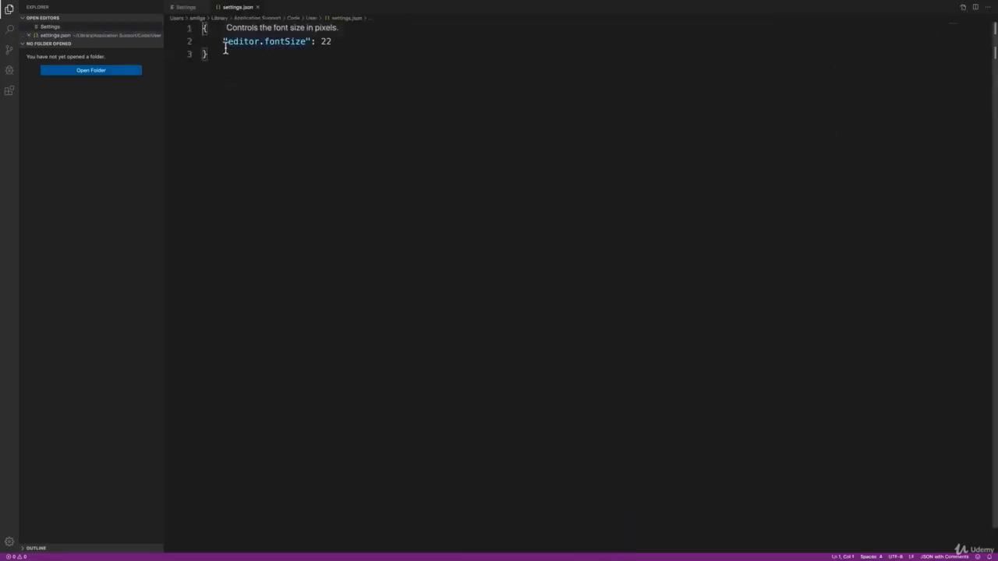
pyautogui.moveTo(225, 44); pyautogui.dragTo(302, 42)
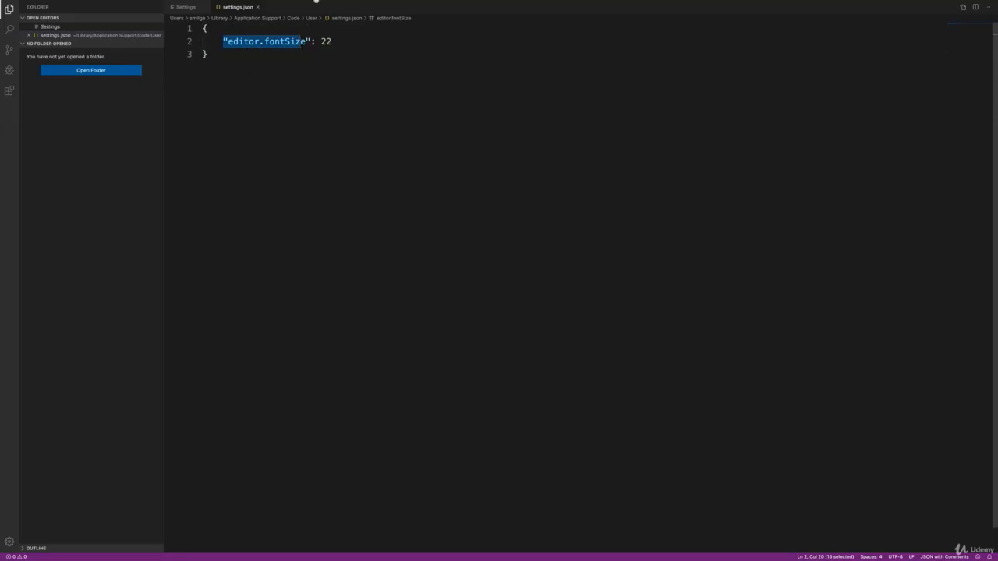
pyautogui.click(336, 72)
# Set editor.fontSize to 30 in settings.json, save the file and check the edited line
pyautogui.moveTo(315, 41); pyautogui.dragTo(332, 41)
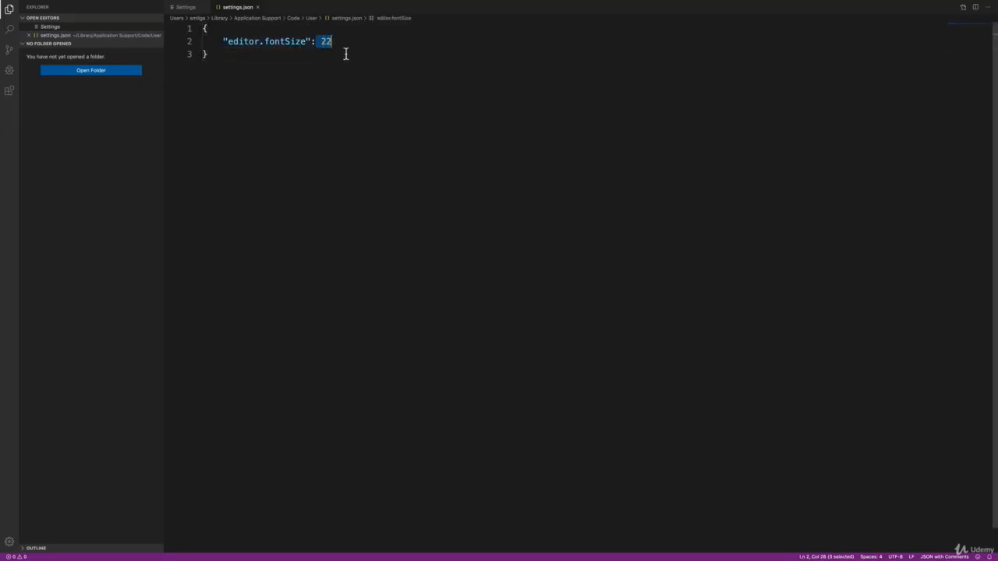
pyautogui.press('Right')
pyautogui.press('BackSpace')
pyautogui.press('BackSpace')
pyautogui.write('30')
pyautogui.press('super+s')
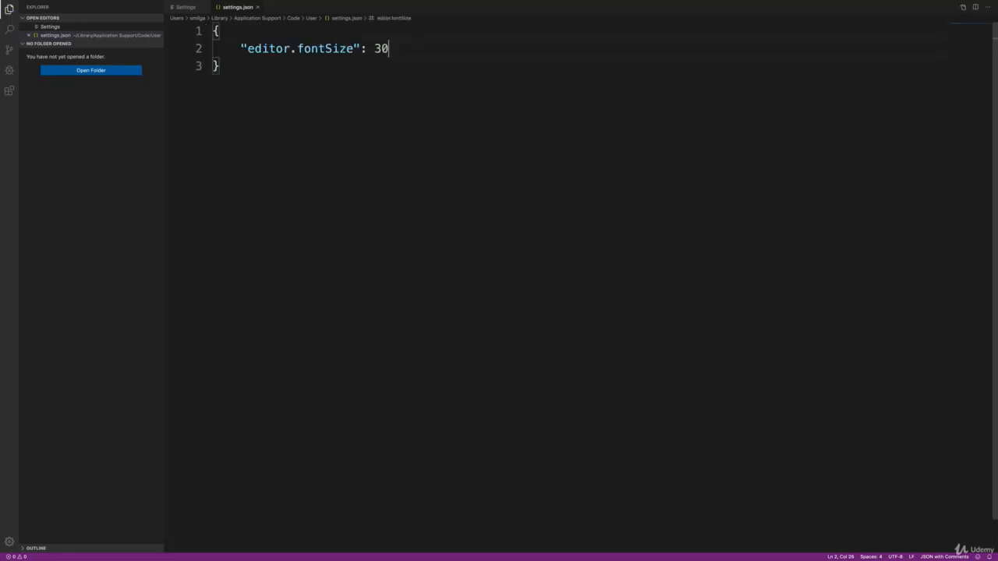
pyautogui.click(287, 78)
pyautogui.moveTo(241, 56); pyautogui.dragTo(388, 50)
pyautogui.click(385, 114)
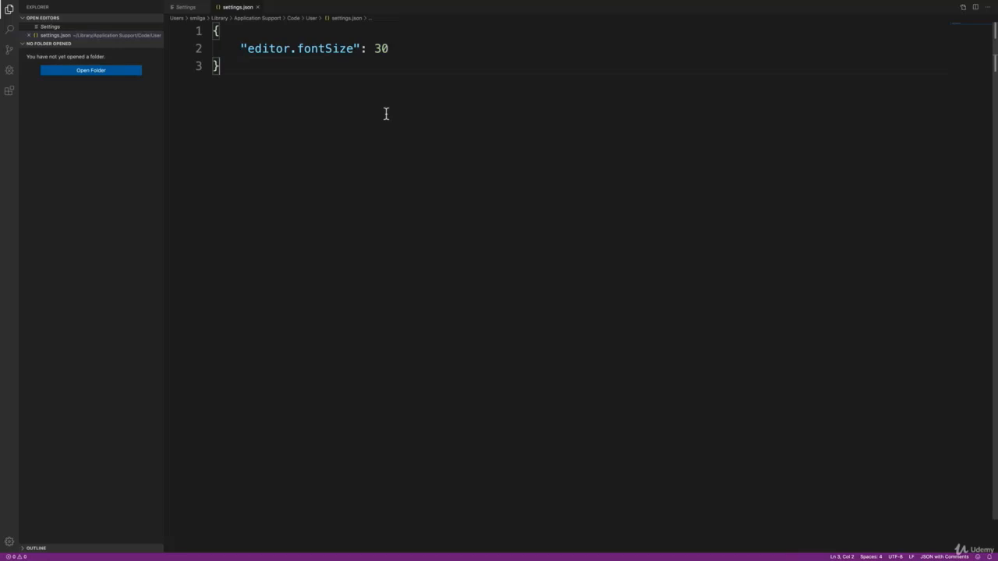